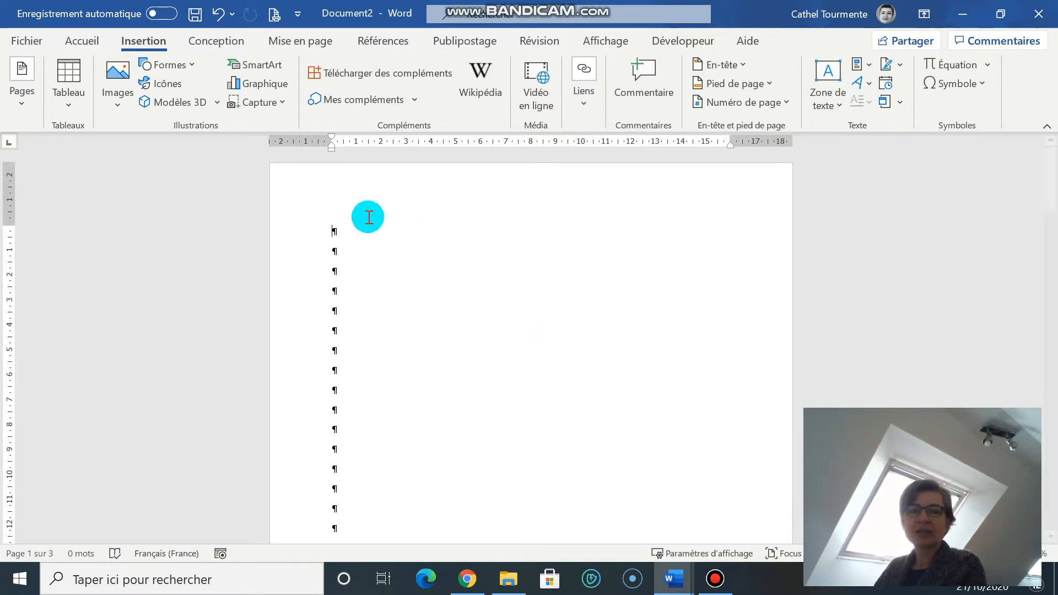
- Examine the document's pages and the header and footer areas of the first page
scroll(369, 229, "down", 15)
scroll(372, 234, "down", 10)
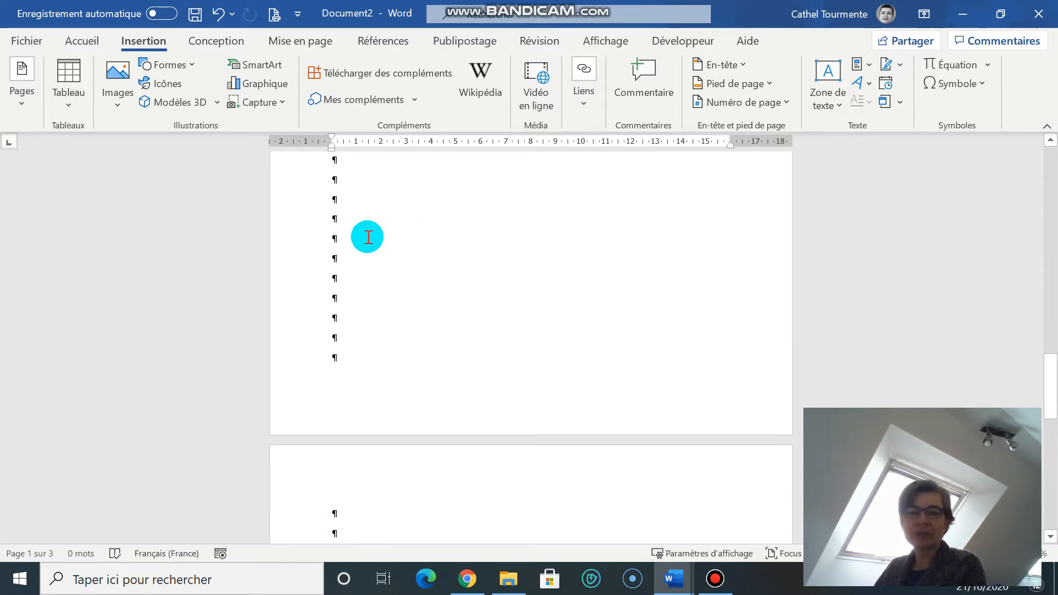
scroll(379, 237, "up", 8)
scroll(379, 237, "up", 15)
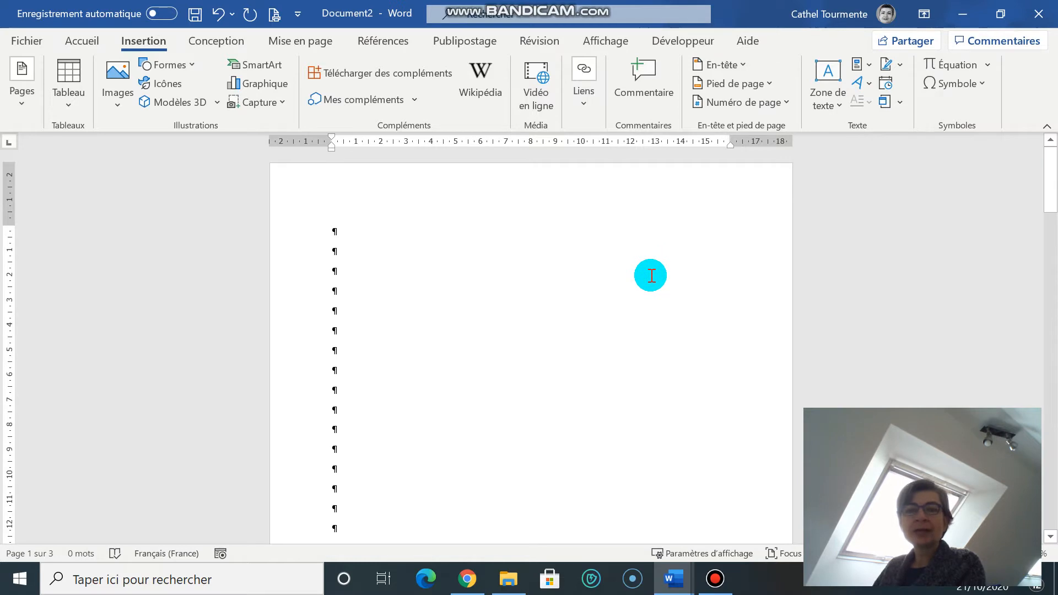
double_click(569, 178)
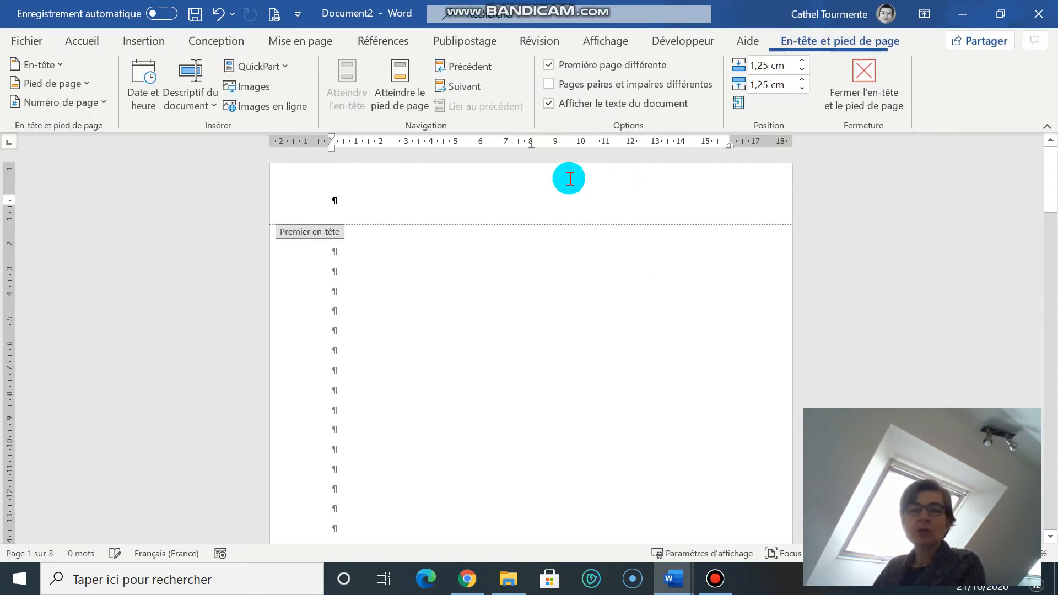
scroll(593, 474, "down", 3)
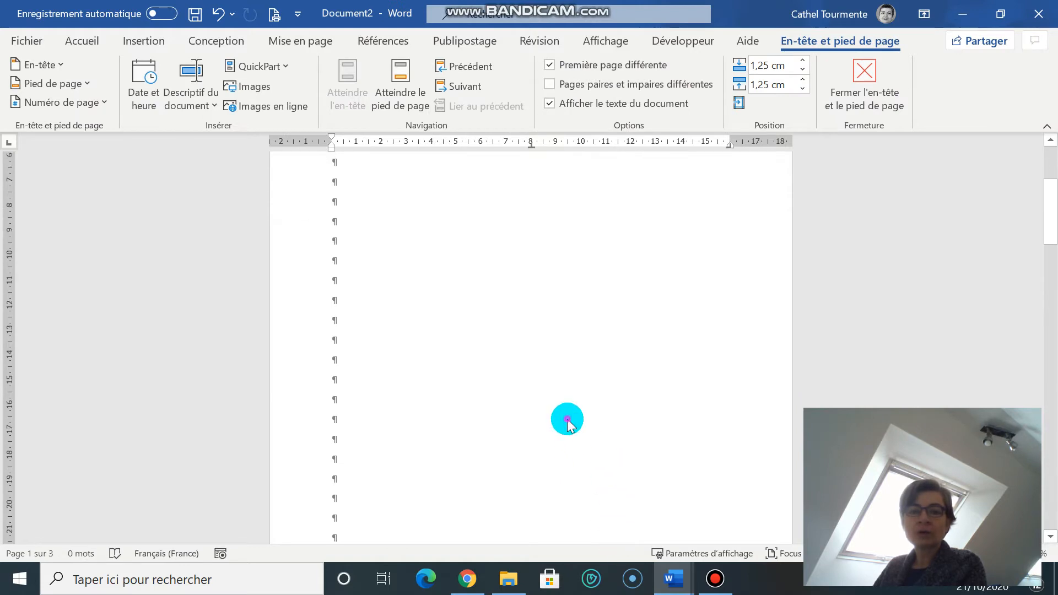
double_click(567, 424)
scroll(567, 431, "down", 4)
scroll(567, 434, "down", 1)
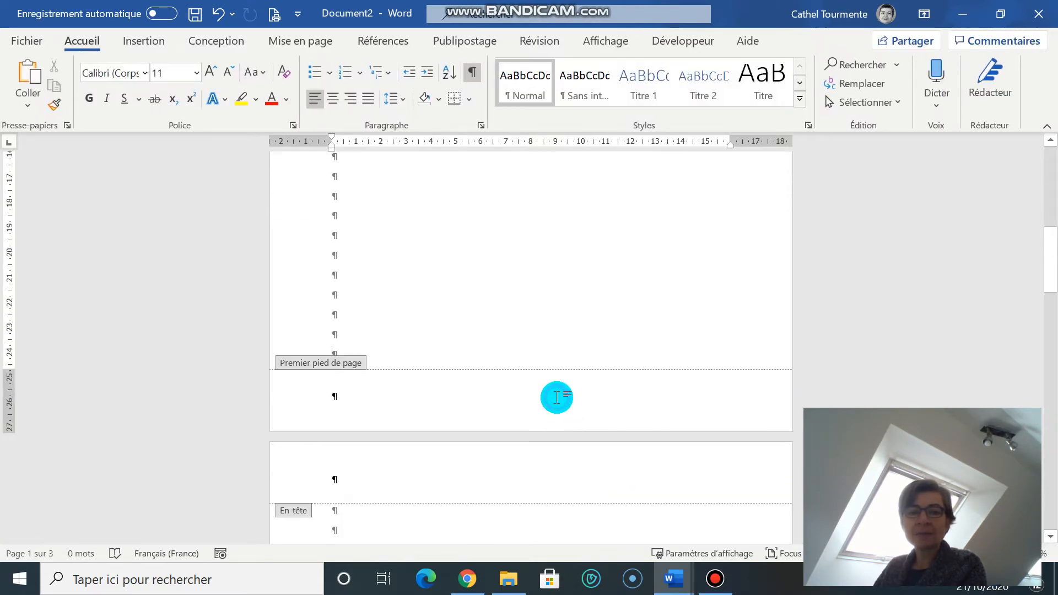
double_click(557, 397)
scroll(557, 405, "up", 10)
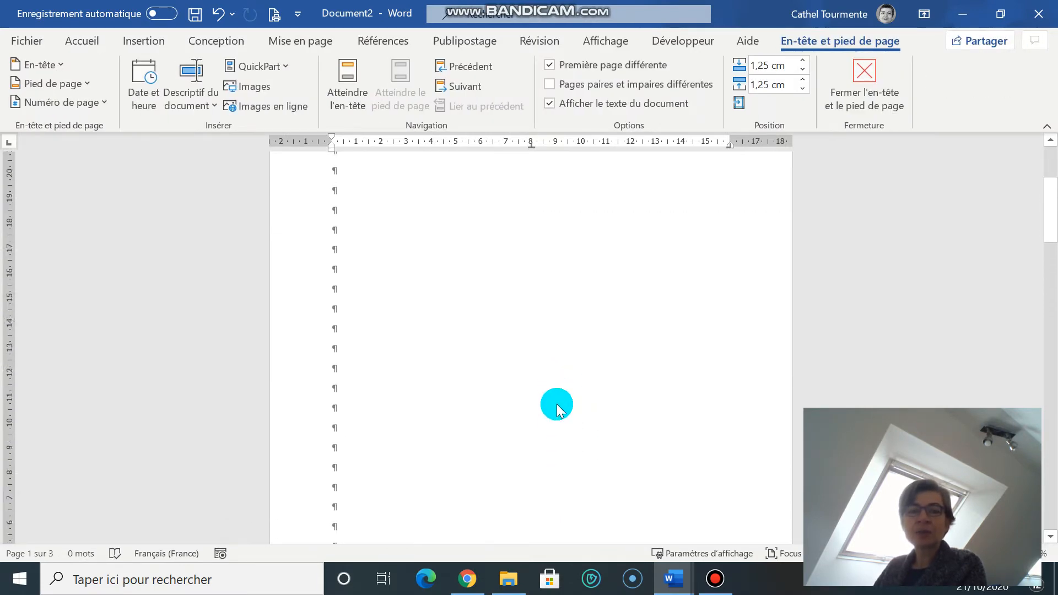
scroll(557, 405, "down", 15)
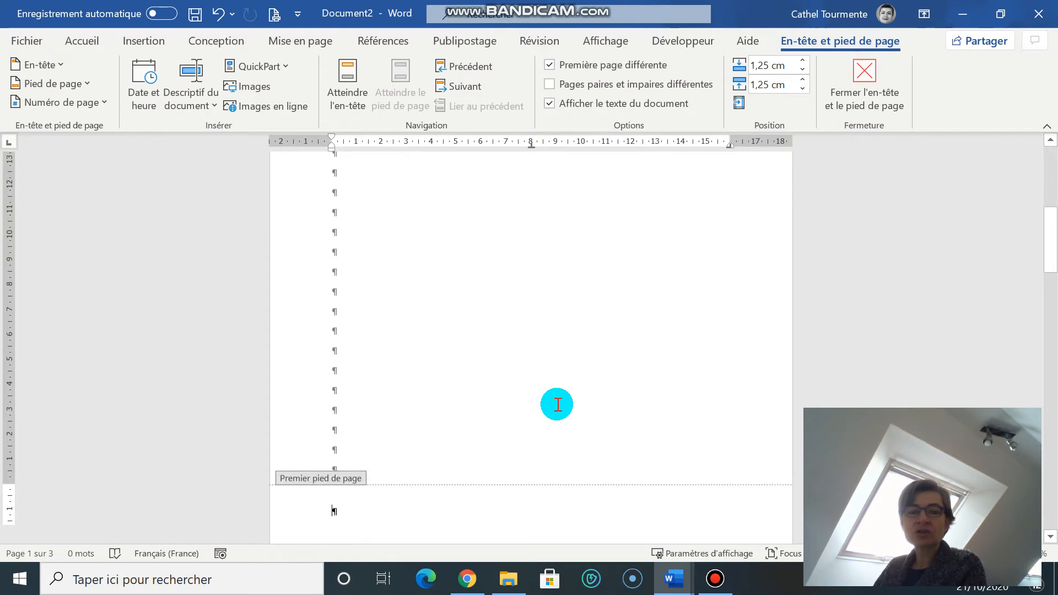
double_click(543, 300)
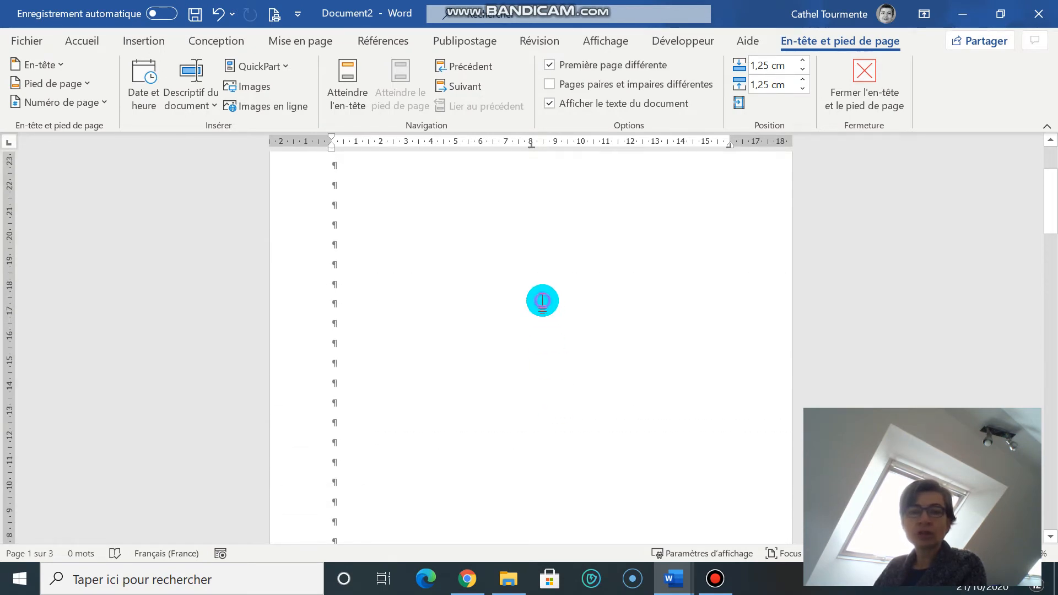
scroll(686, 371, "up", 2)
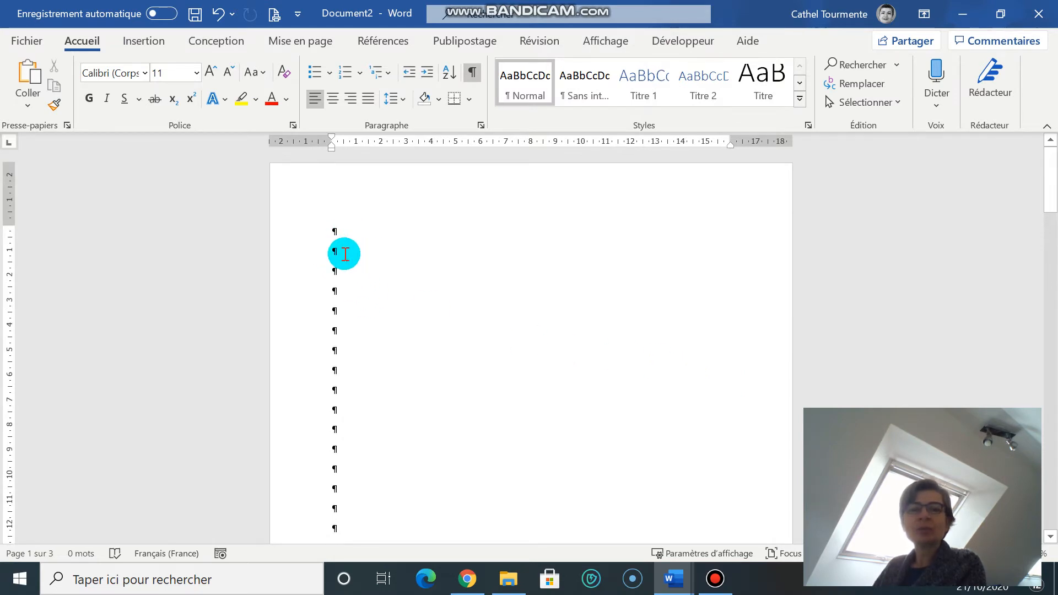
- Apply the "Première page différente" header and footer option to the whole document in the page setup
left_click(293, 42)
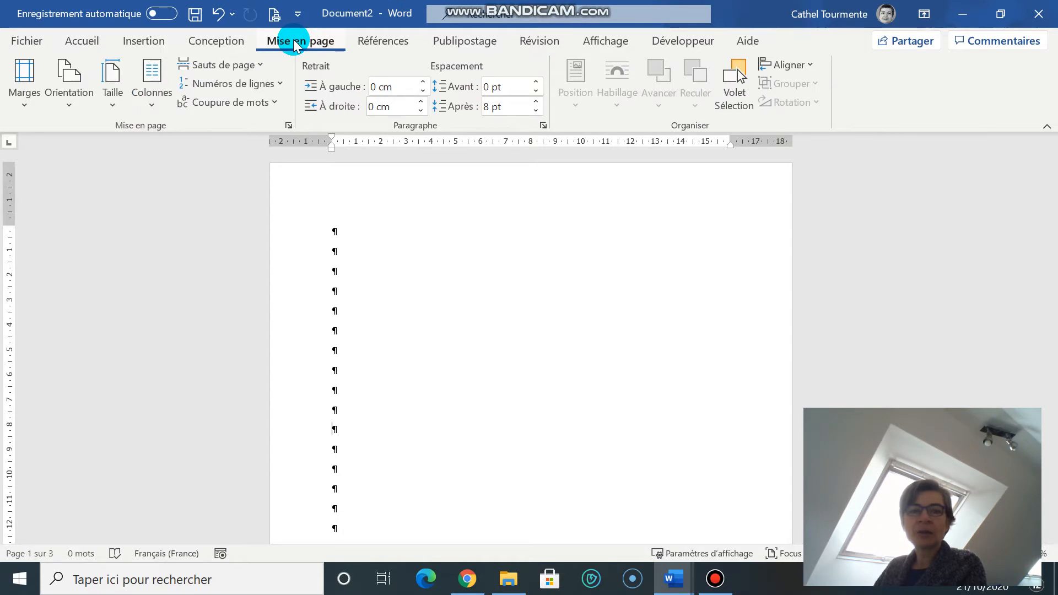
left_click(24, 102)
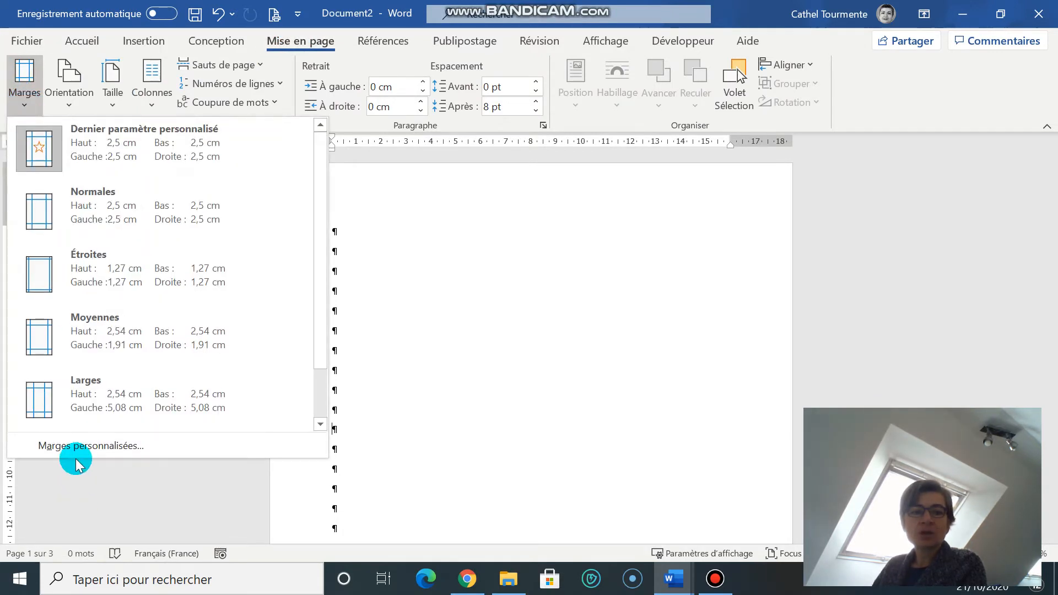
left_click(76, 445)
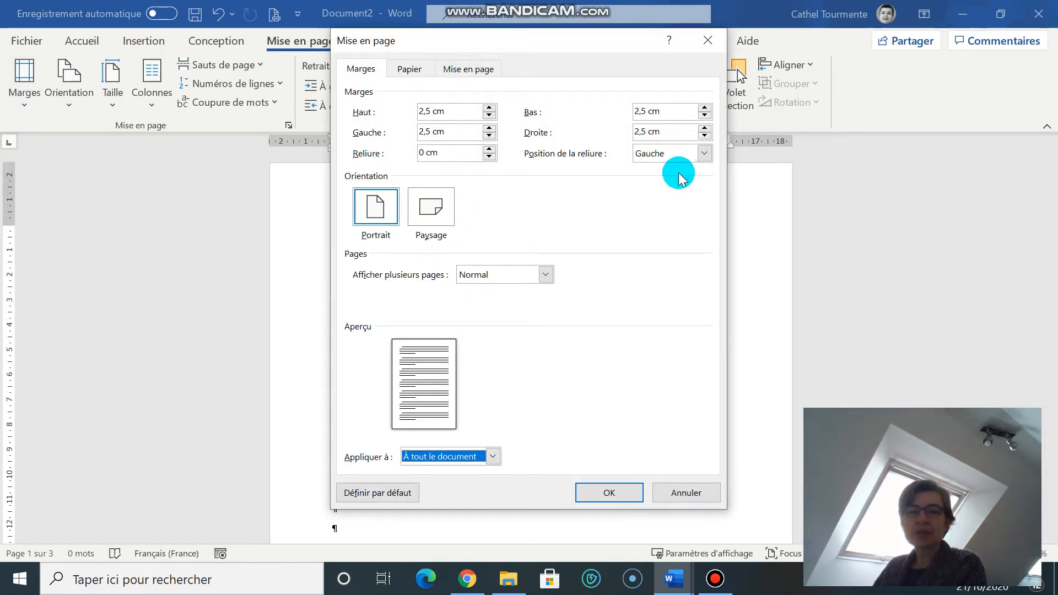
left_click(461, 70)
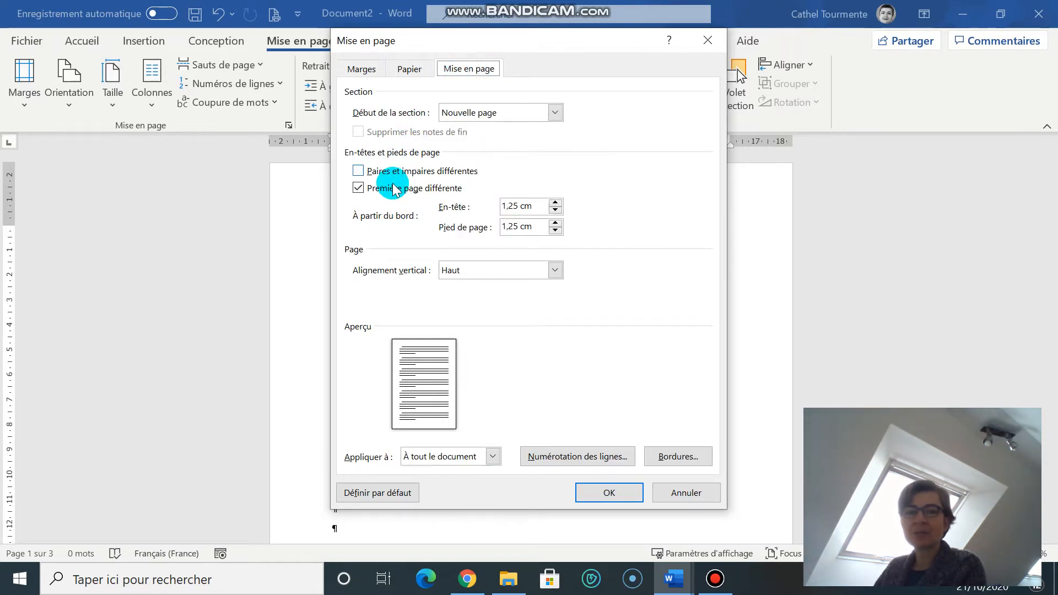
left_click(359, 189)
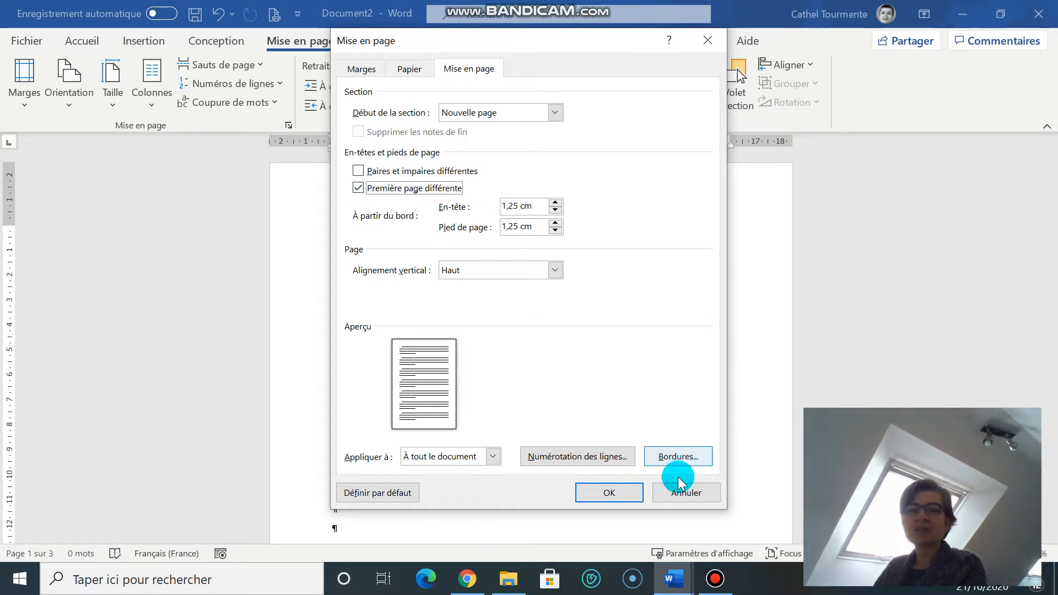
left_click(589, 489)
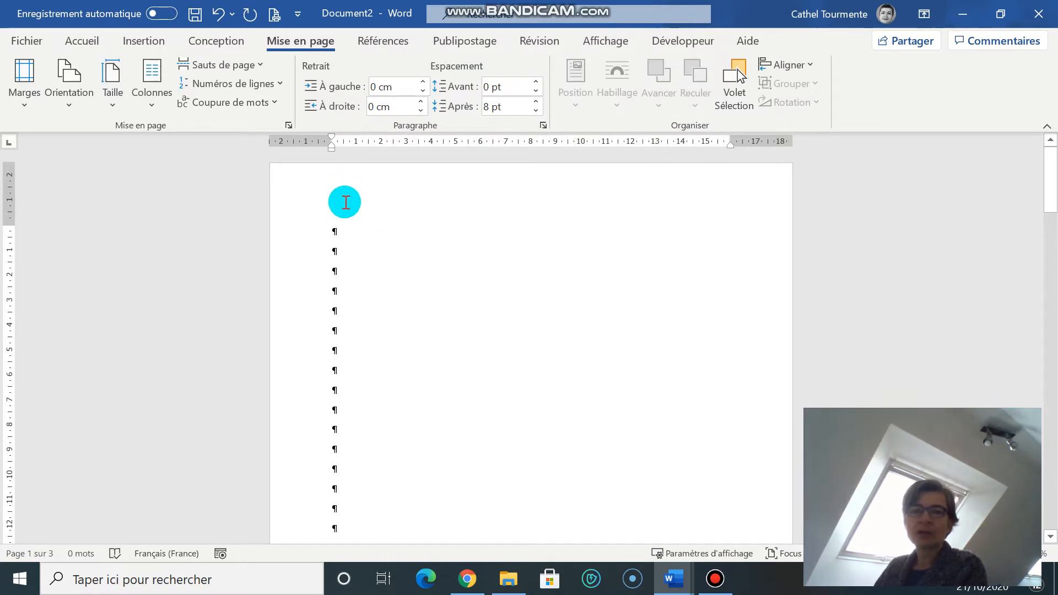
- Enter "Première page en-tête" in the first page's header
double_click(346, 202)
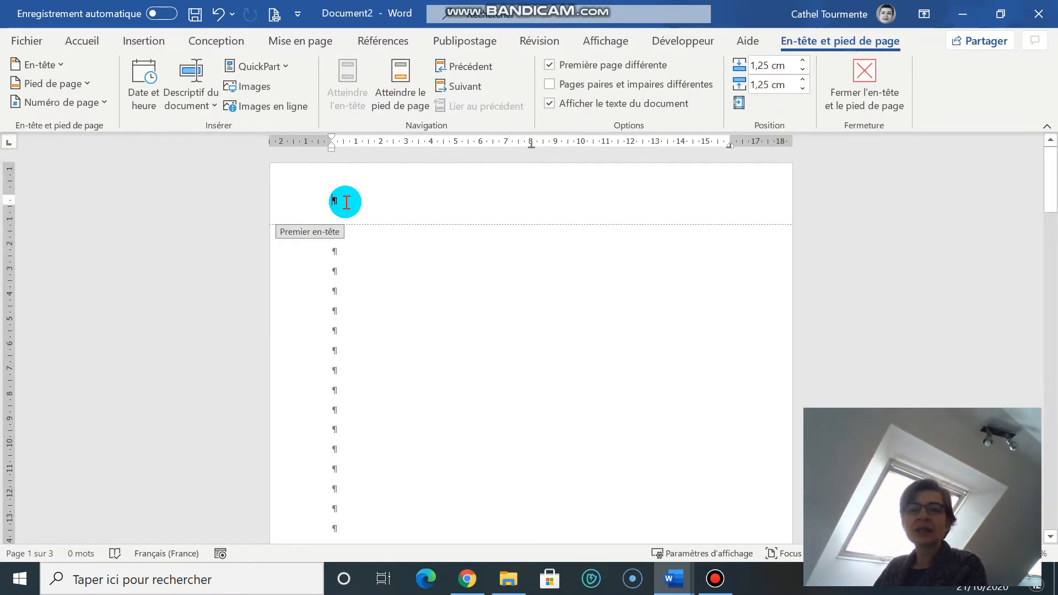
type("Premie")
type("re page en-tête")
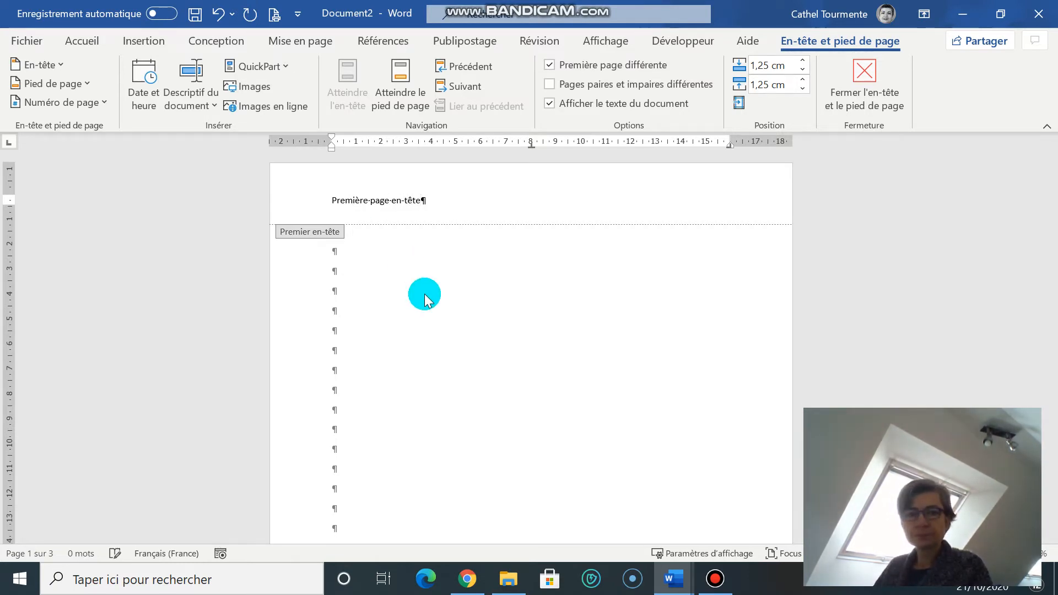
- Enter "Première page en-tête" in the first page's footer and return to the document body
scroll(414, 303, "down", 8)
left_click(352, 426)
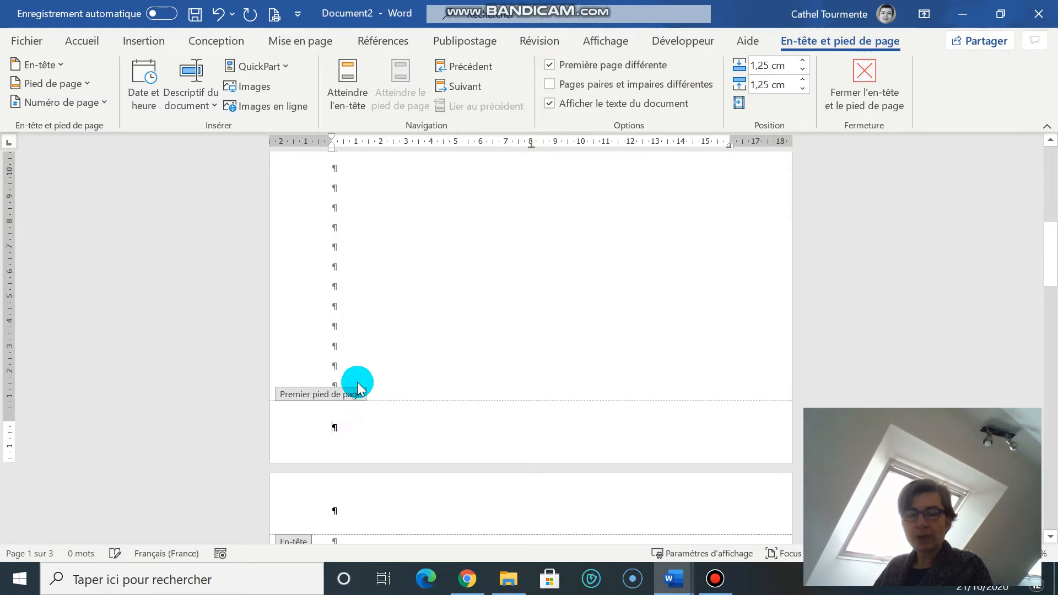
type("Première page en-t")
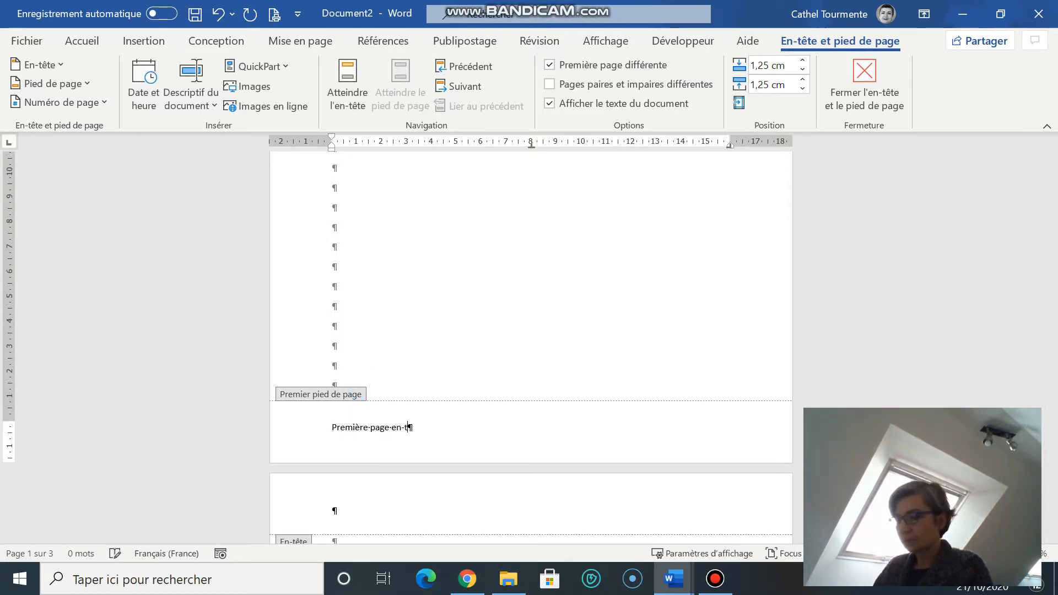
double_click(427, 243)
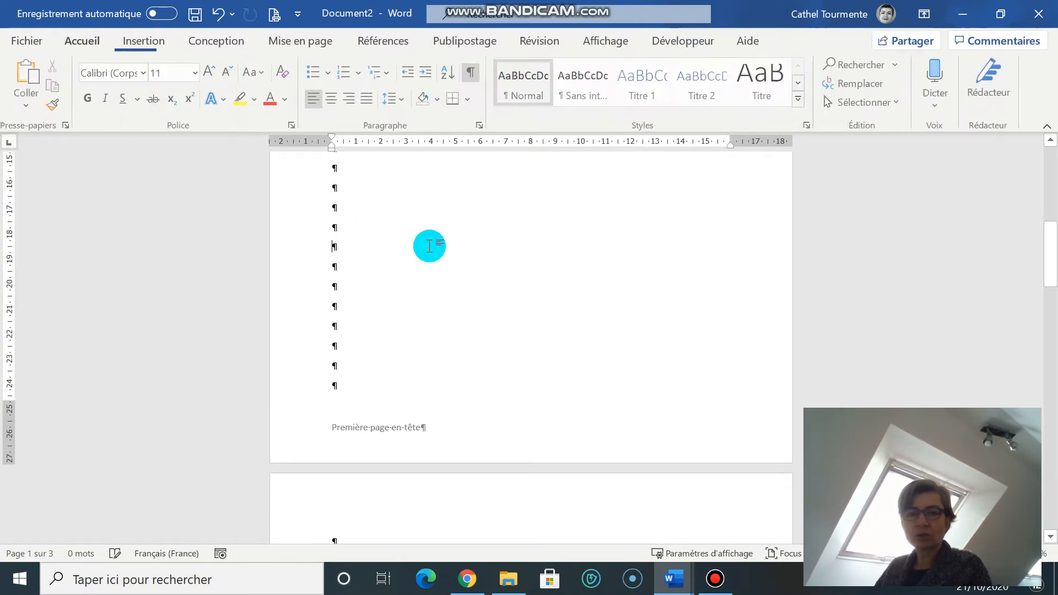
- Enter "Livret d'accueil" in the header of the second page
scroll(428, 251, "down", 2)
scroll(347, 375, "down", 1)
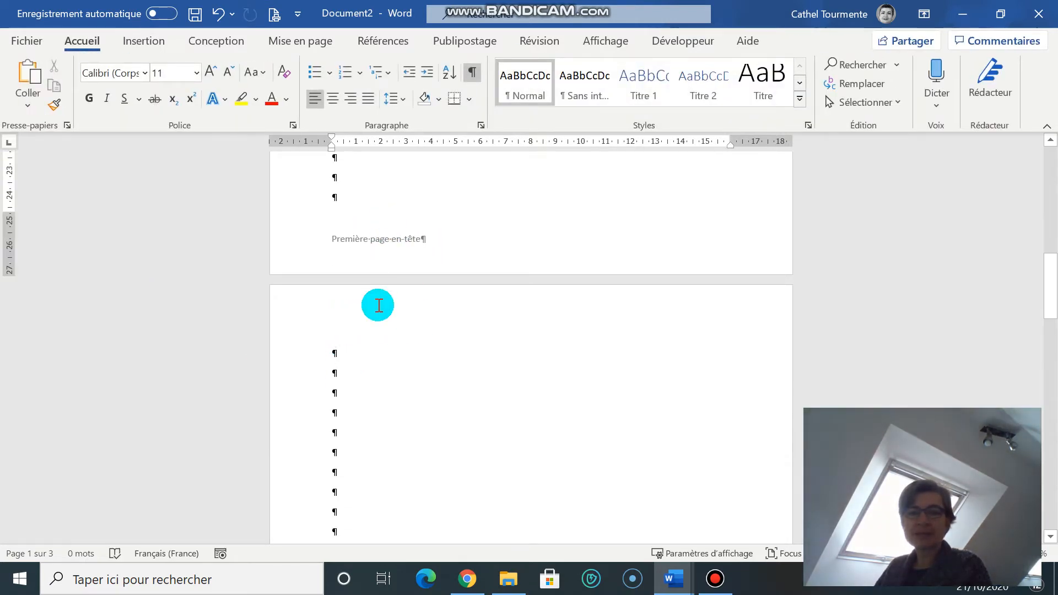
scroll(379, 306, "down", 5)
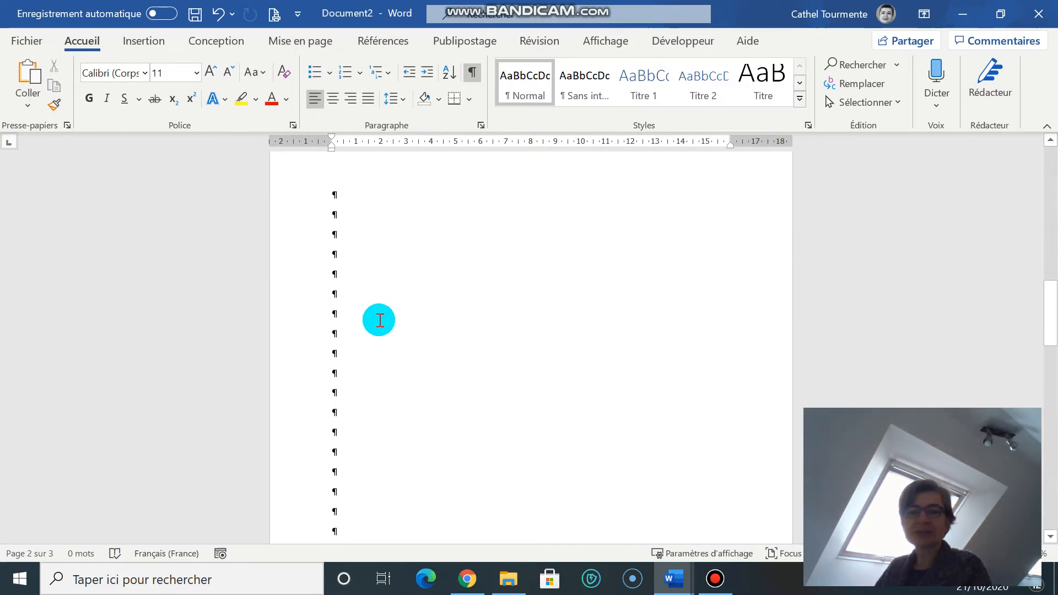
scroll(379, 320, "up", 2)
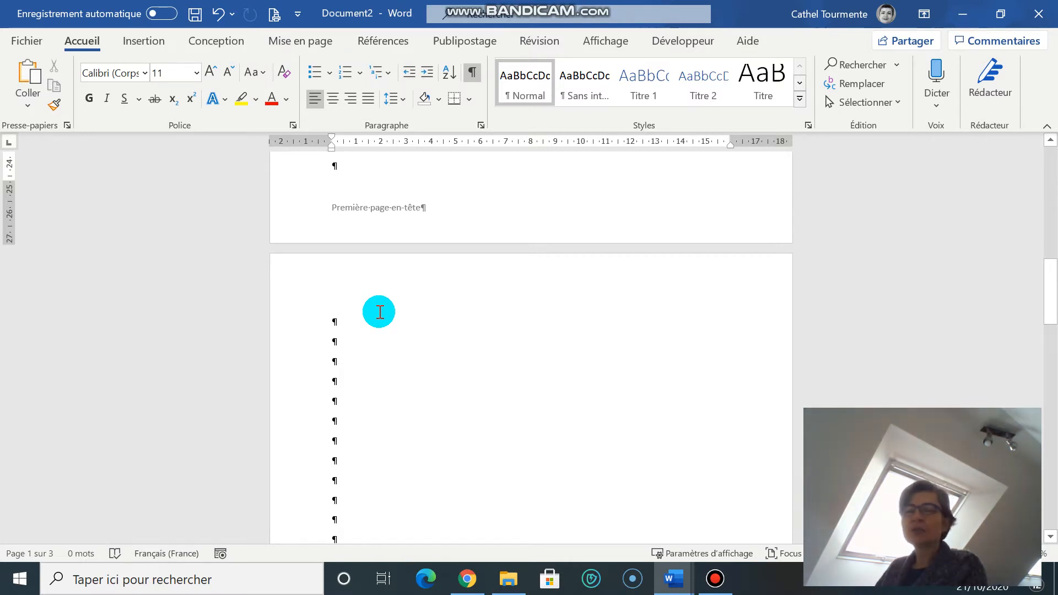
scroll(380, 312, "down", 2)
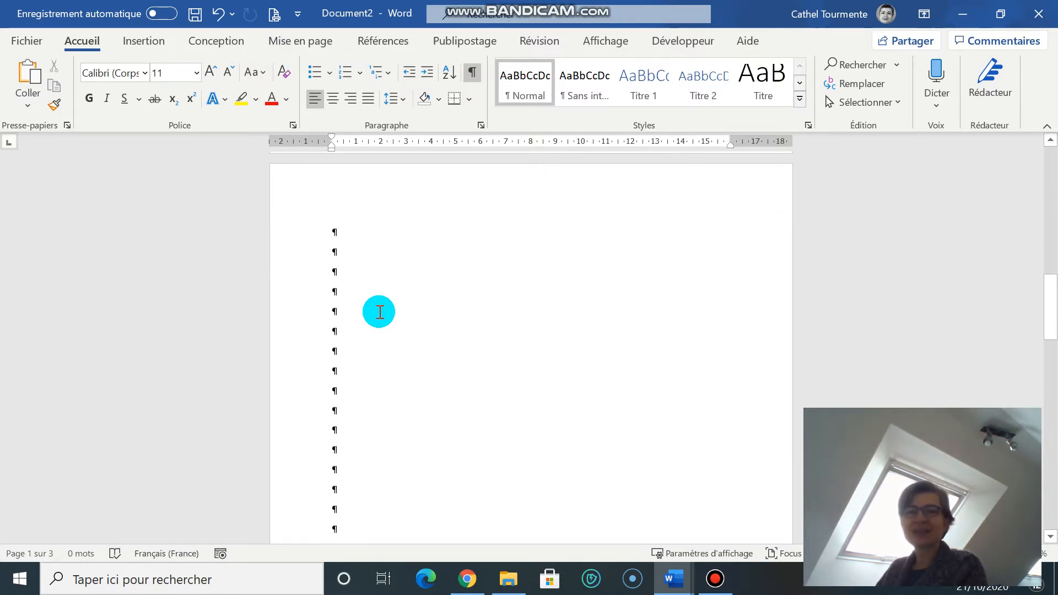
scroll(376, 311, "up", 2)
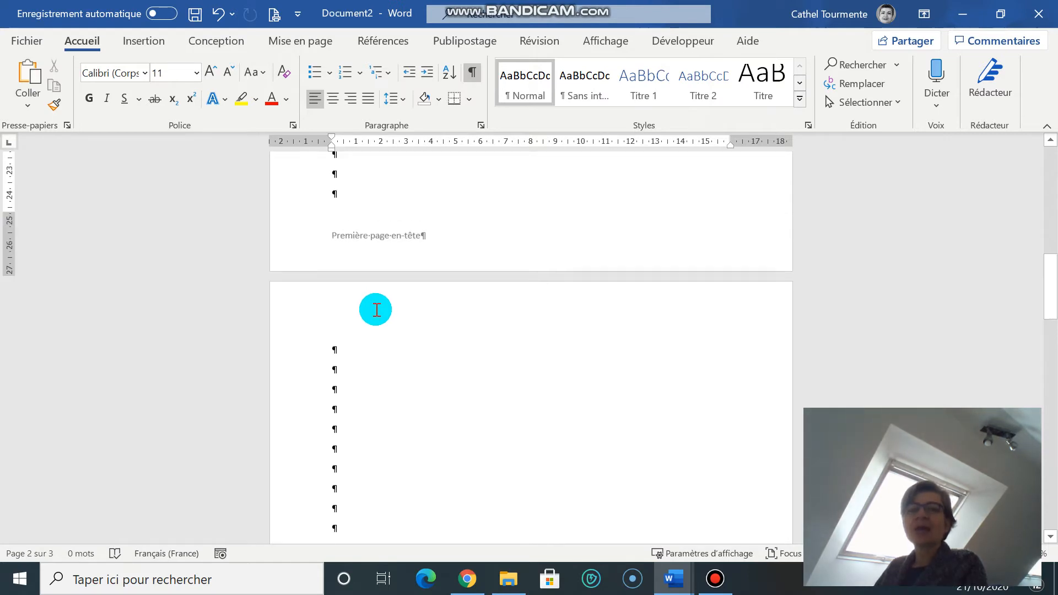
double_click(388, 319)
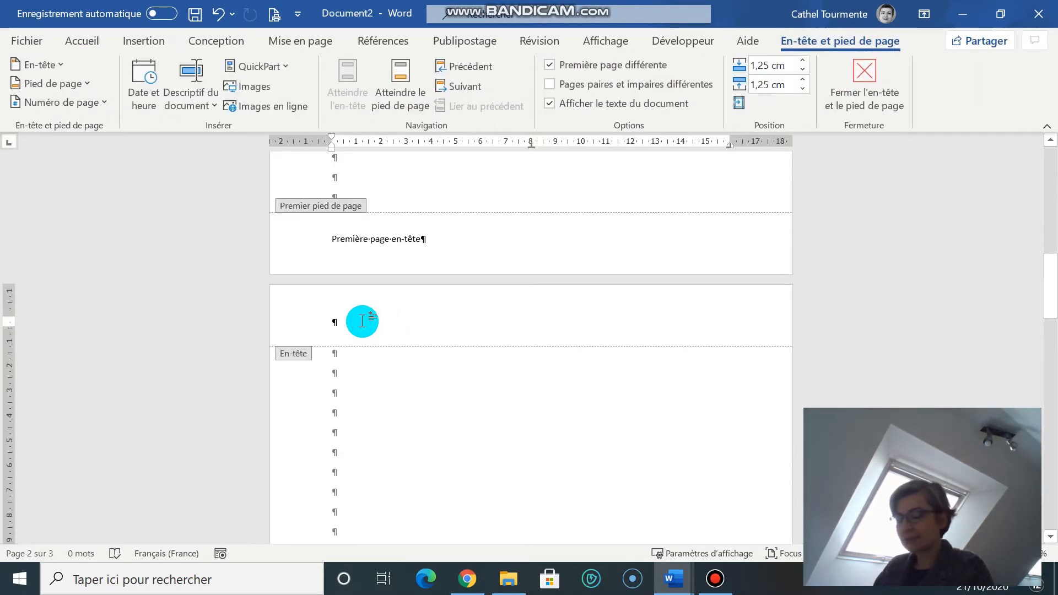
type("Livret·d’accueil¶")
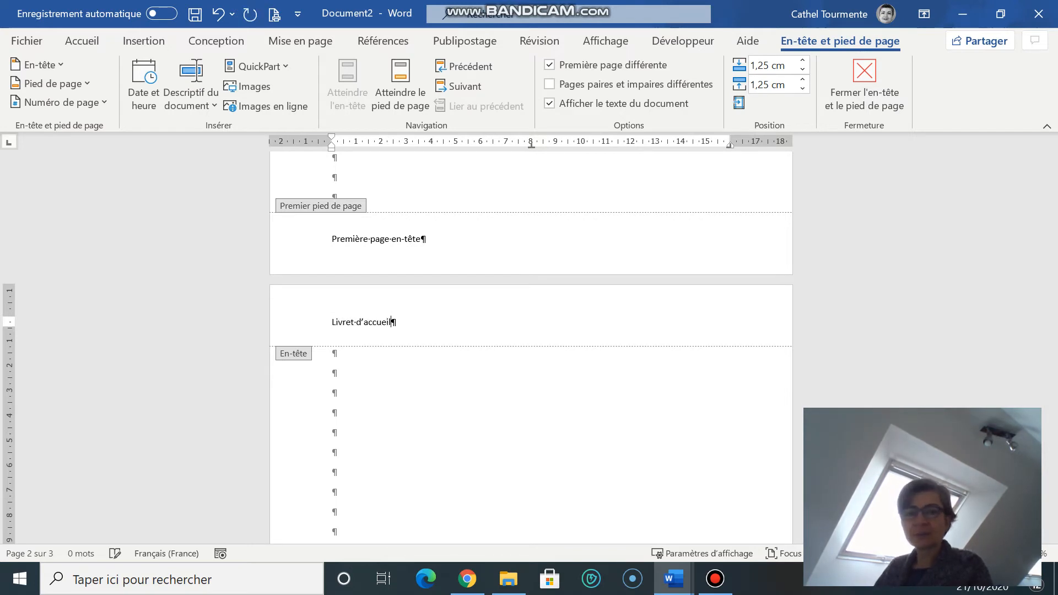
- Right-align the "Livret d'accueil" header text, make it bold and italic, and return to the document body
left_click(267, 321)
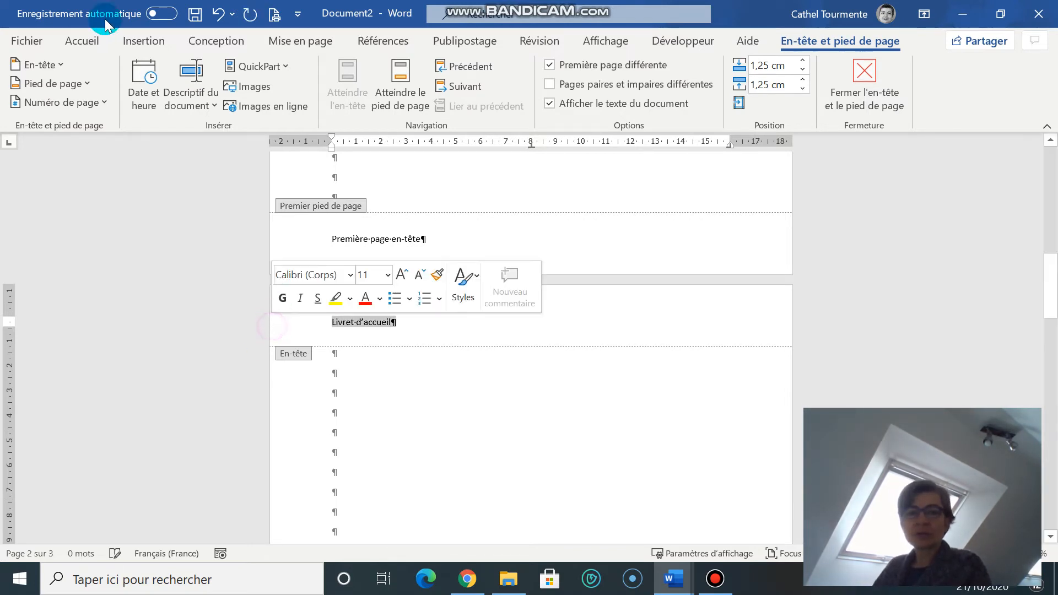
left_click(85, 38)
left_click(351, 99)
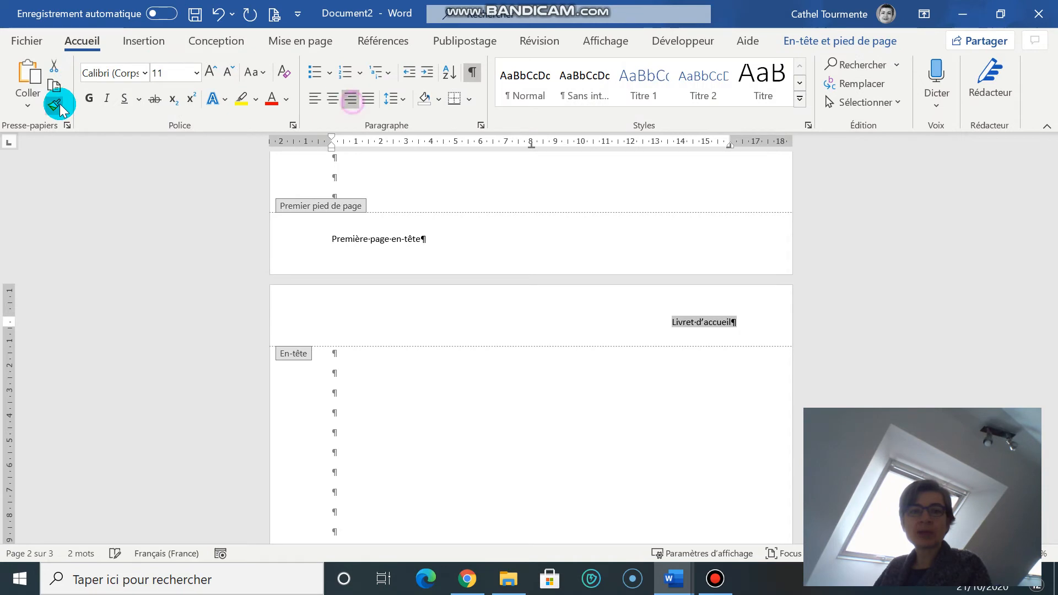
left_click(90, 99)
left_click(105, 98)
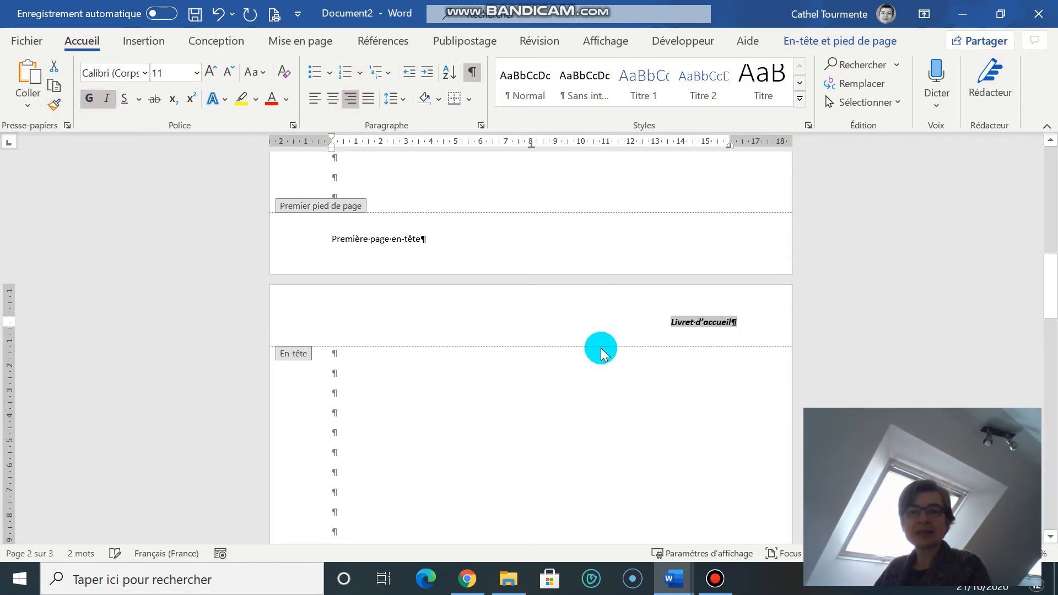
double_click(583, 462)
- Open the second page's footer for editing
scroll(583, 462, "down", 10)
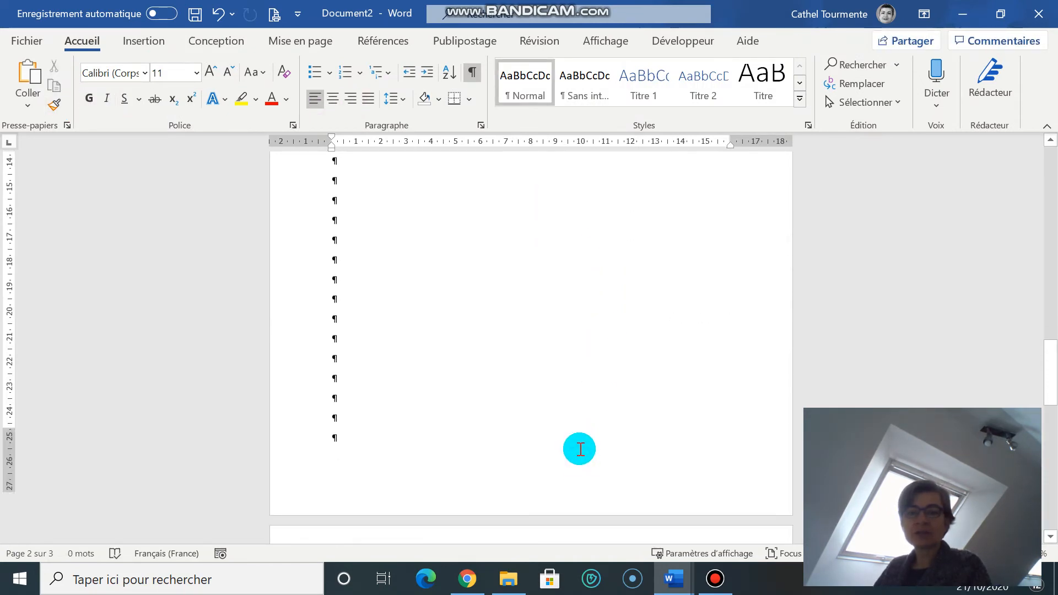
scroll(714, 451, "up", 20)
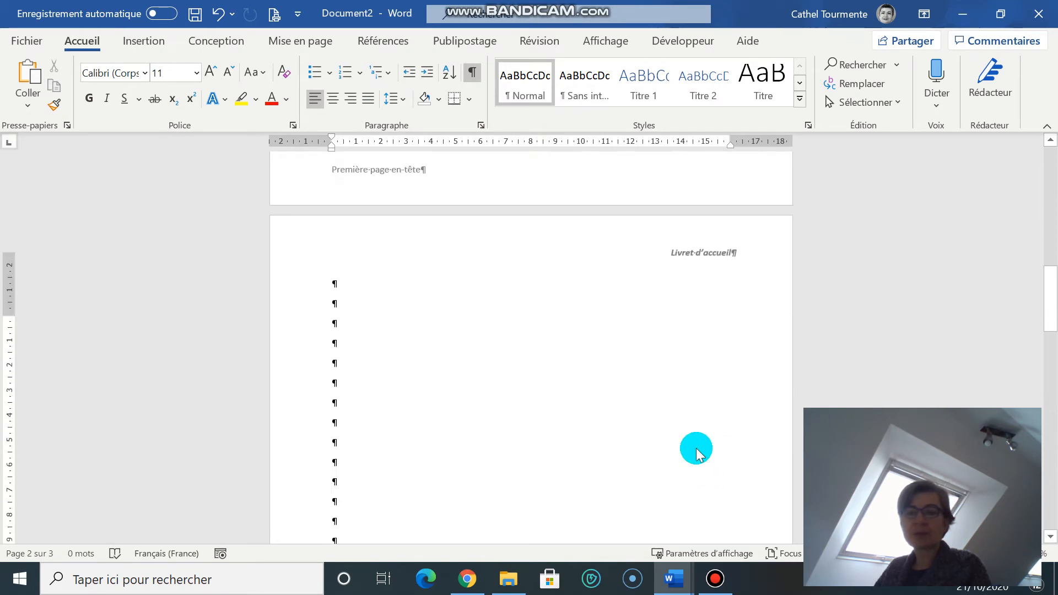
scroll(558, 343, "down", 12)
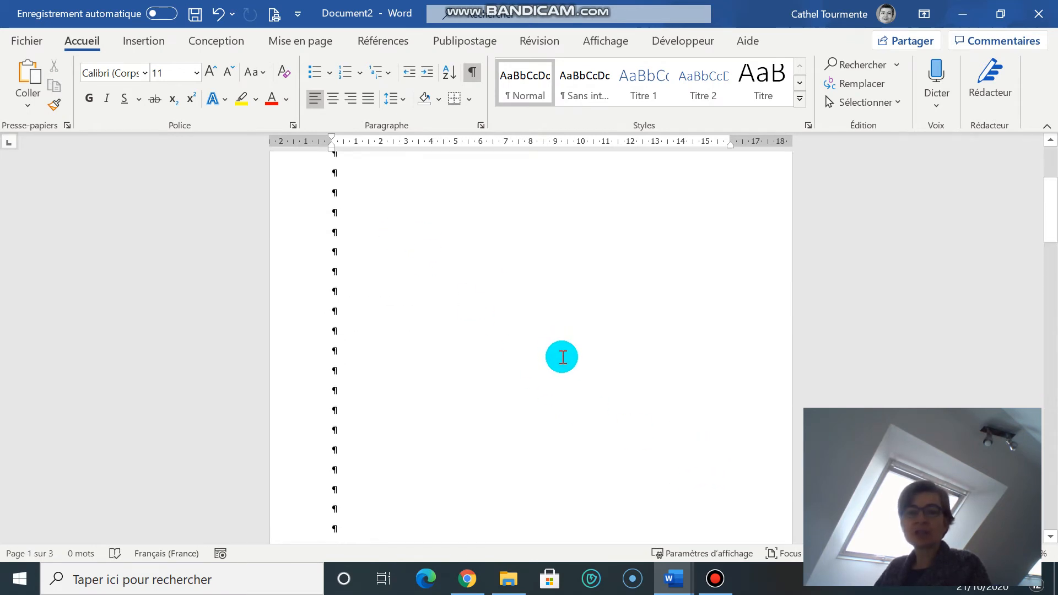
scroll(551, 364, "down", 5)
left_click(428, 356)
key("Tab")
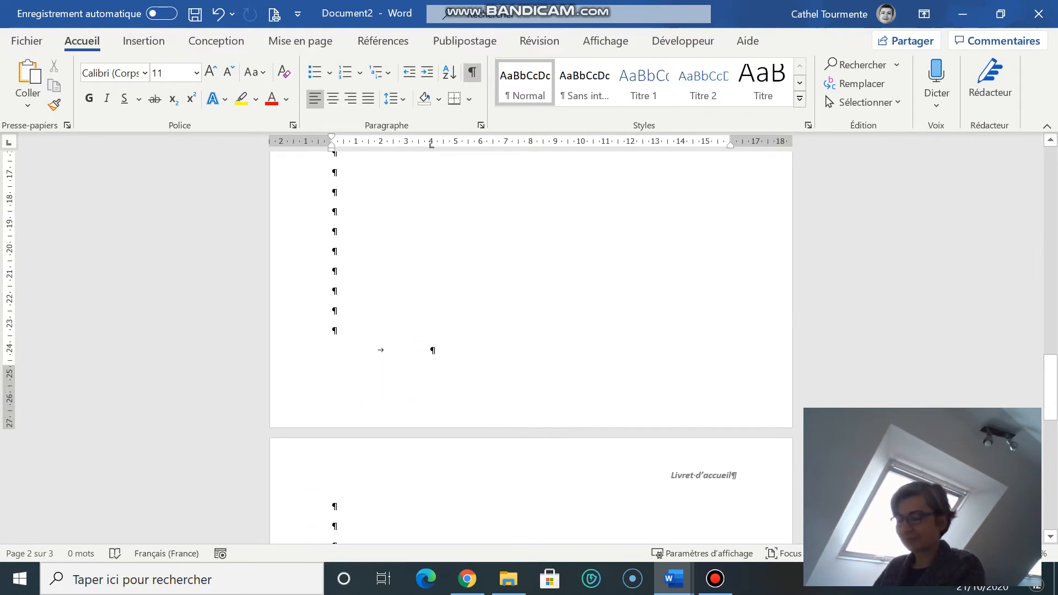
key("BackSpace")
double_click(387, 408)
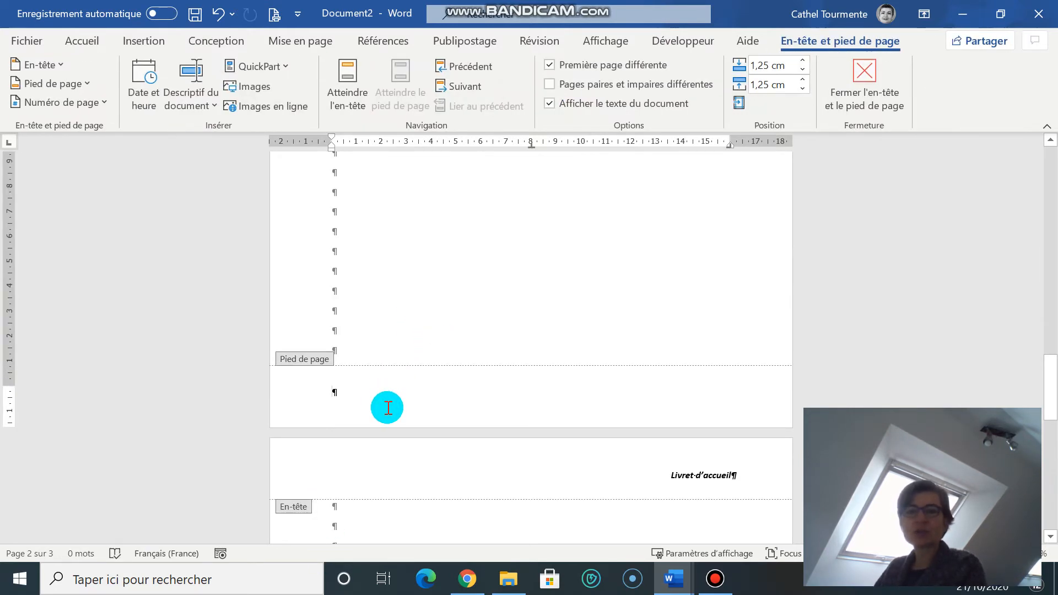
- Insert a bottom-of-page number in the "Page X sur Y" style Numéros en gras 2 and remove the empty paragraph below it
left_click(146, 42)
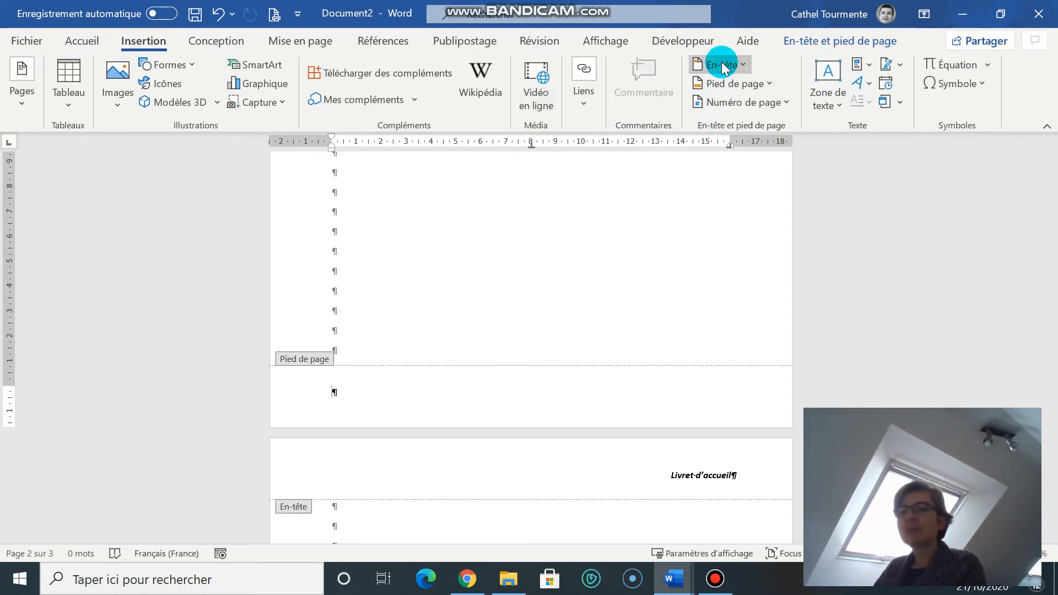
left_click(788, 103)
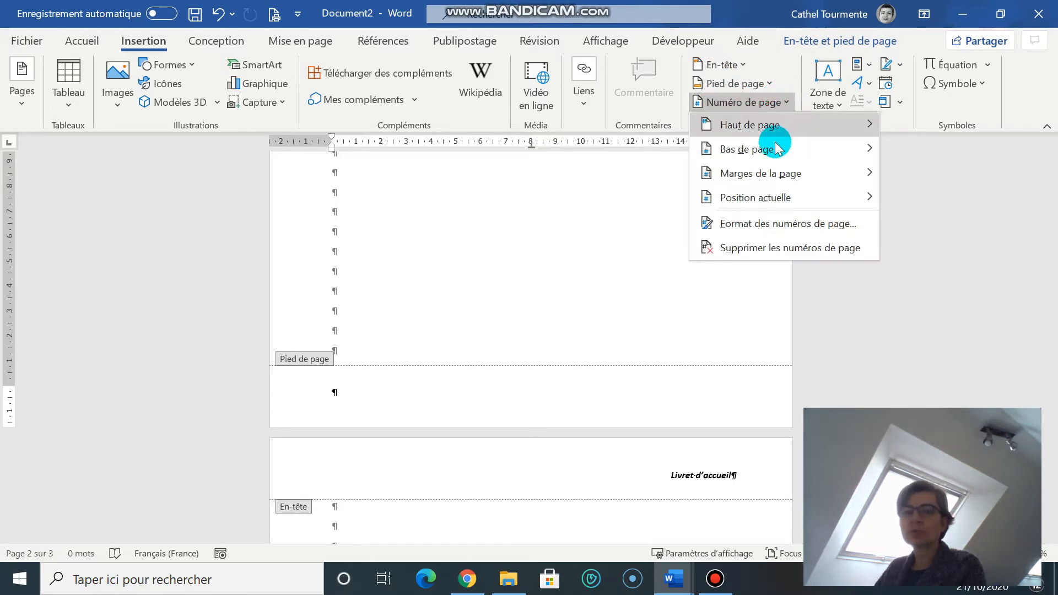
mouse_move(776, 157)
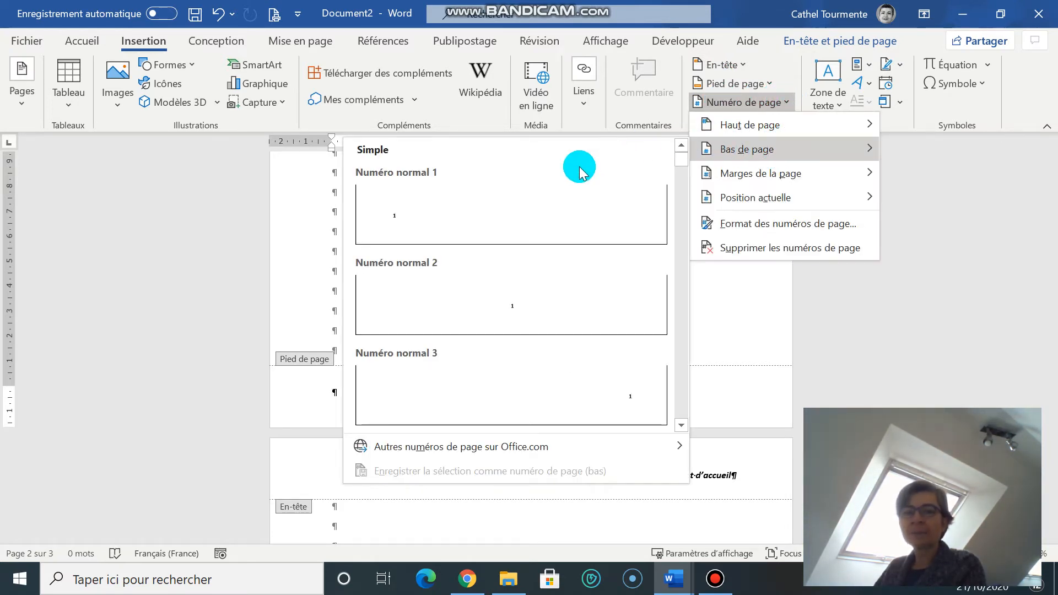
scroll(512, 282, "down", 10)
scroll(511, 283, "down", 3)
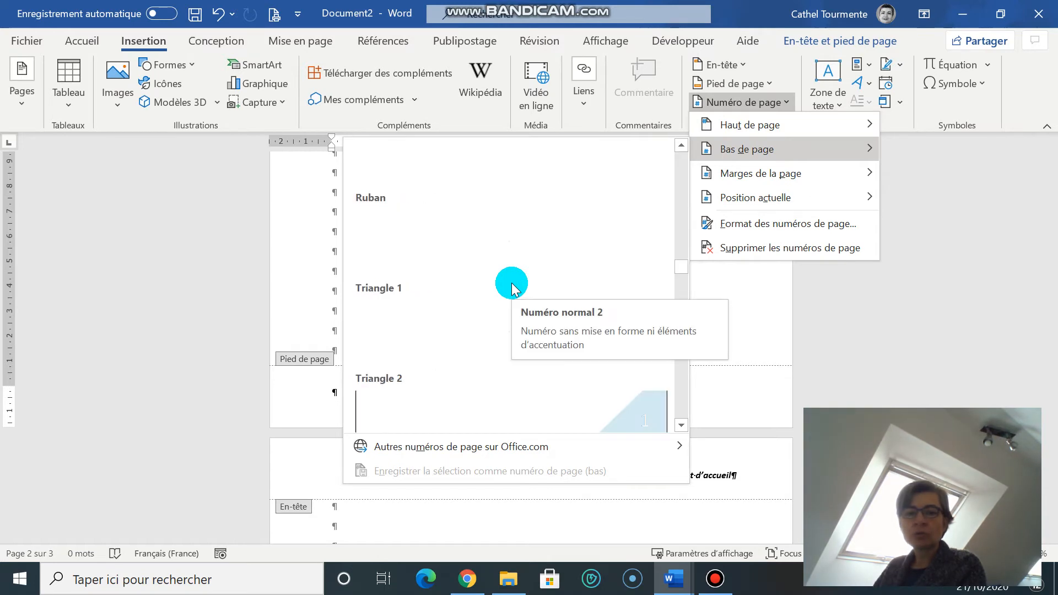
scroll(585, 279, "down", 3)
scroll(628, 424, "down", 8)
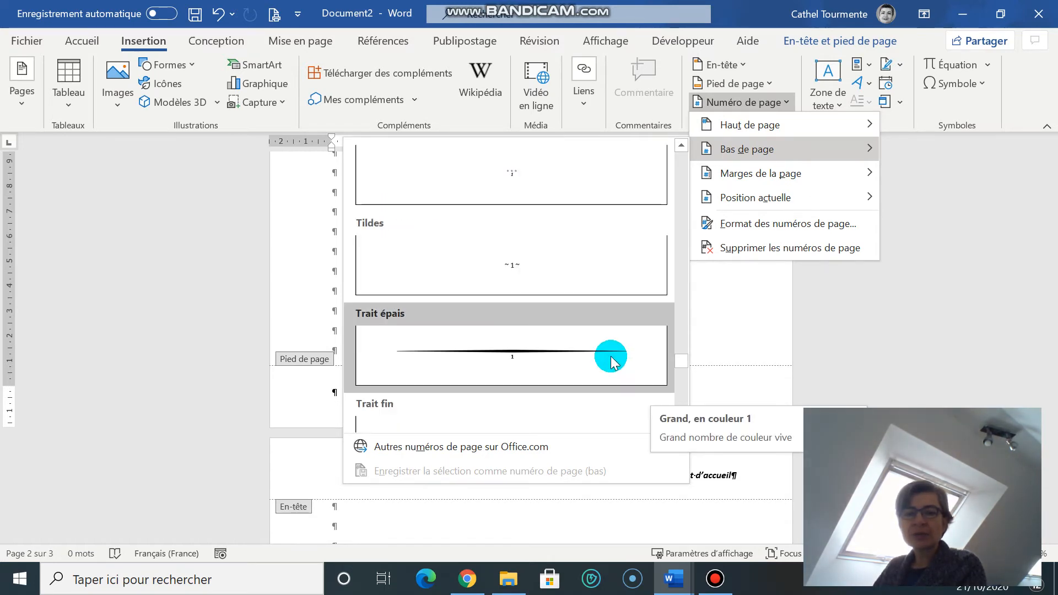
scroll(611, 356, "down", 5)
scroll(610, 357, "down", 4)
scroll(610, 356, "down", 3)
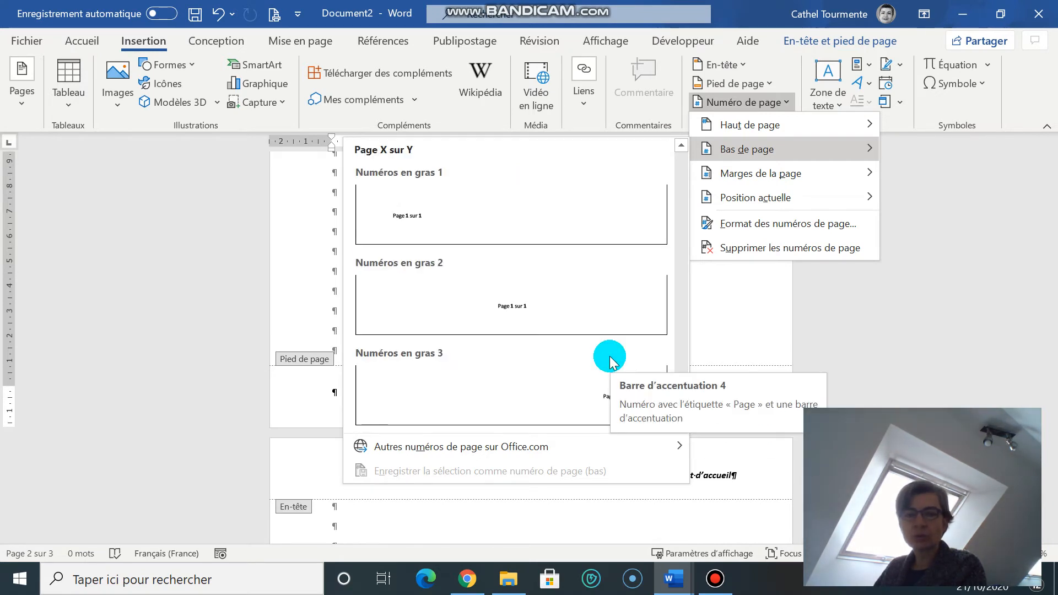
left_click(492, 293)
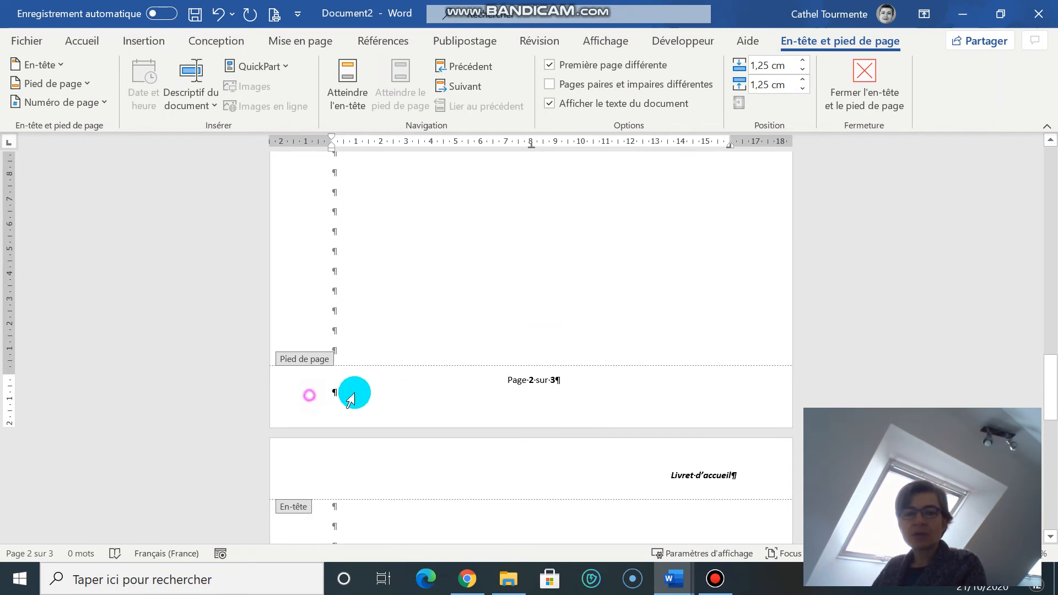
left_click(369, 395)
key("BackSpace")
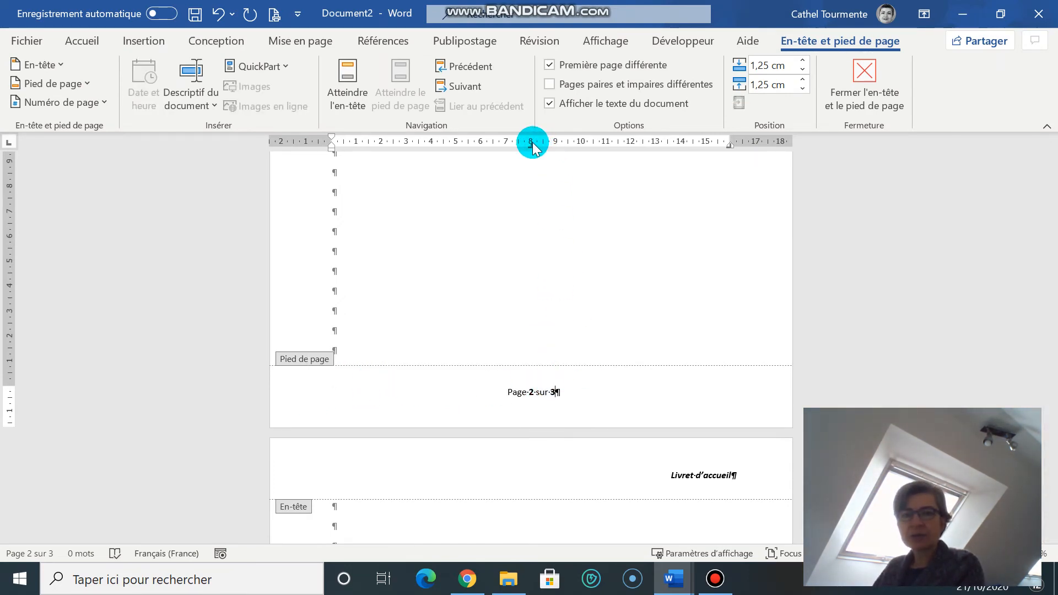
- Tab the footer's page number to the centre, add "MAJ mars 2021" at the right tab stop, and return to the document body
left_click(597, 386)
key("Tab")
left_click(431, 393)
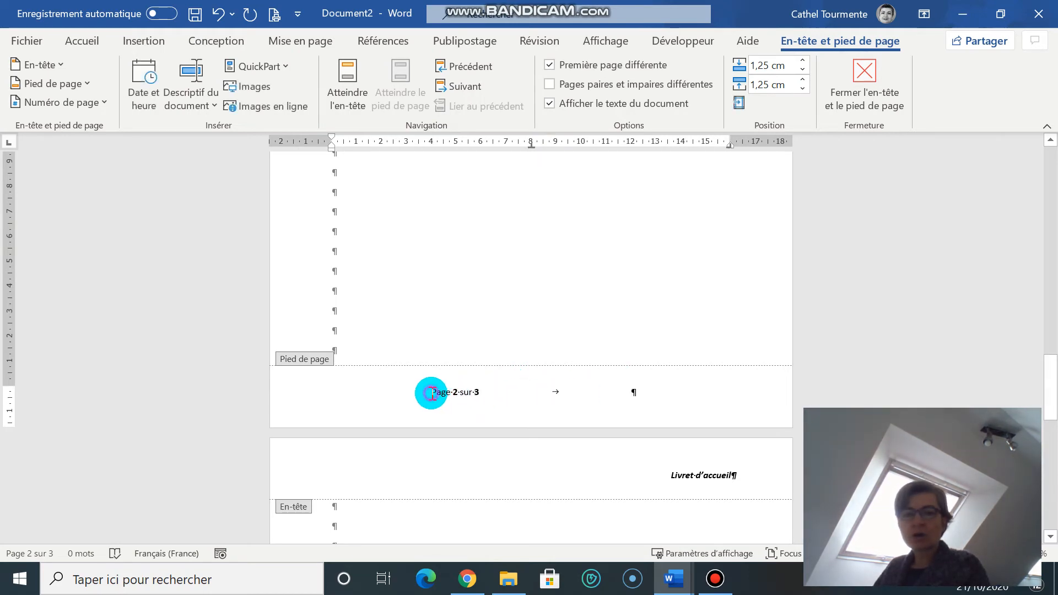
key("Tab")
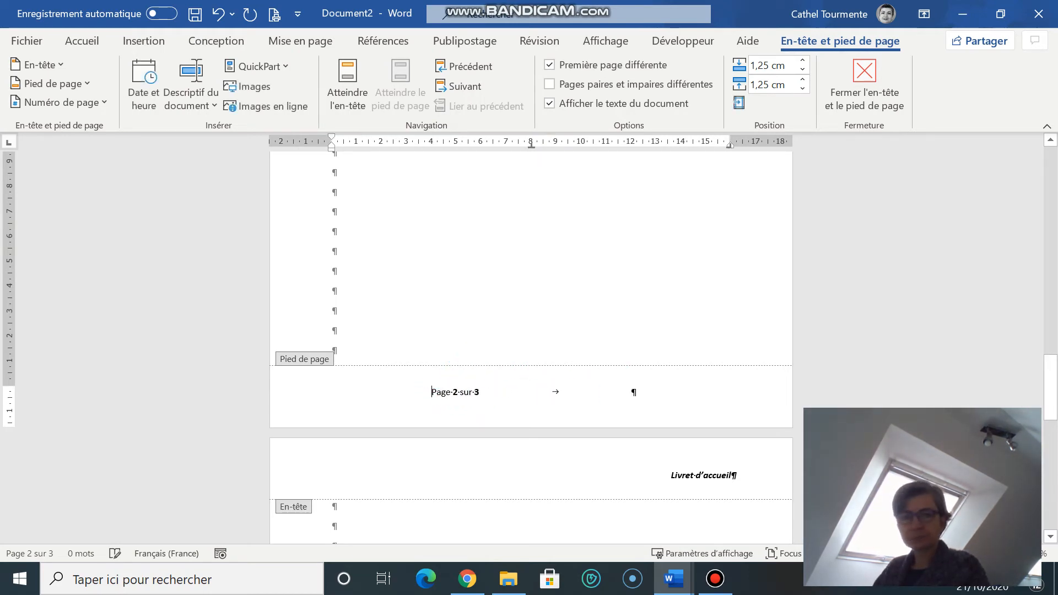
left_click(735, 391)
type("MAJ mars 2021")
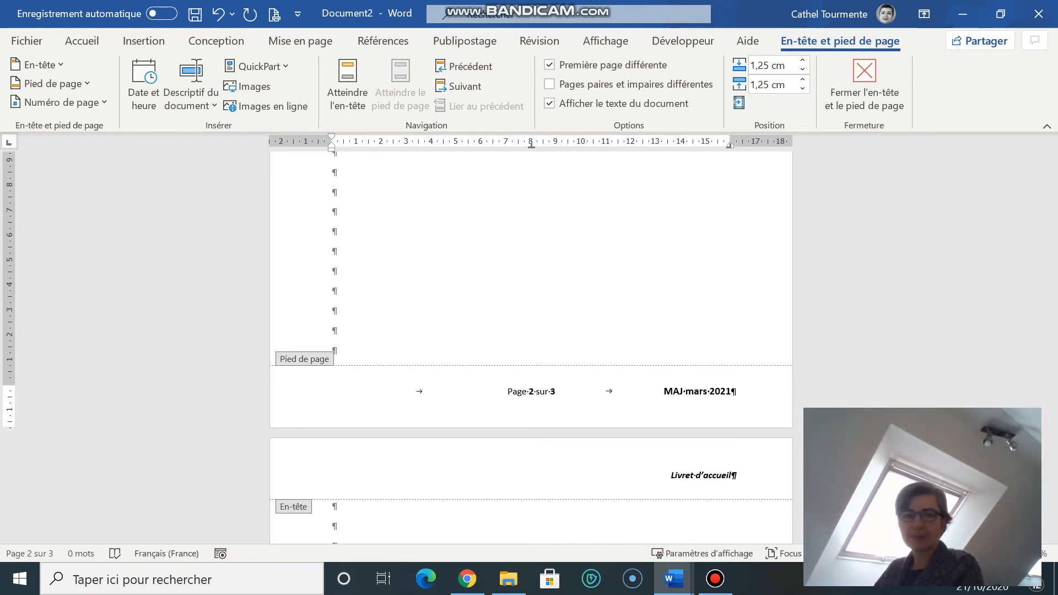
double_click(639, 302)
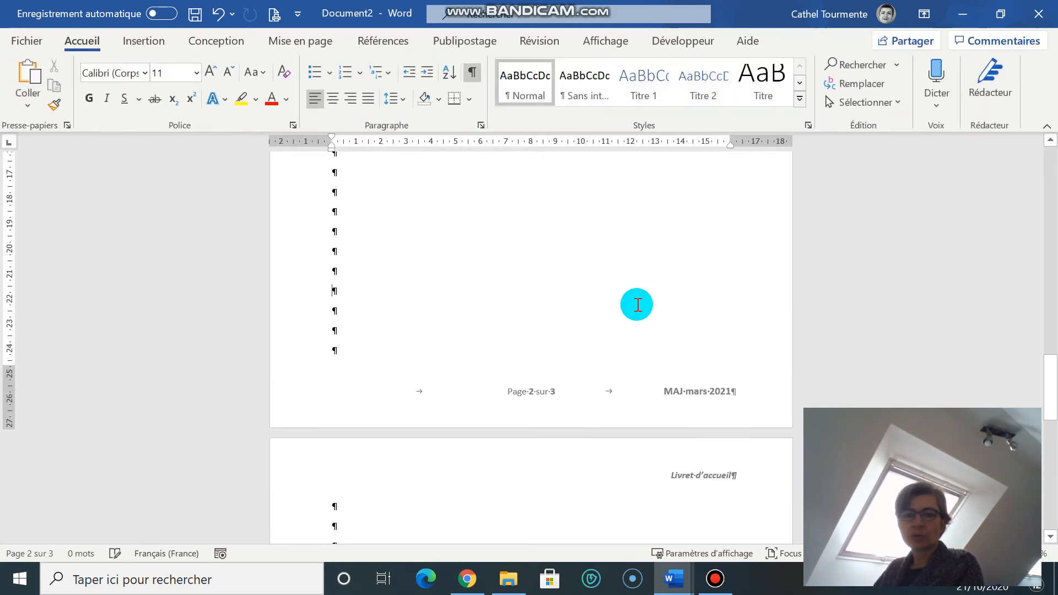
- Check the headers and footers on the first, second and third pages
scroll(558, 338, "down", 5)
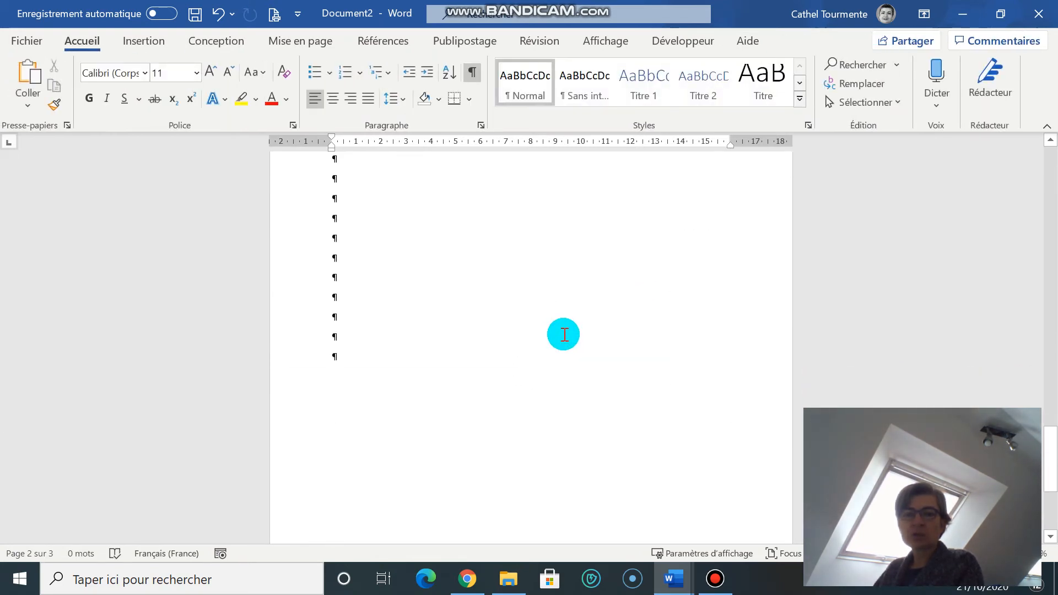
scroll(564, 334, "down", 4)
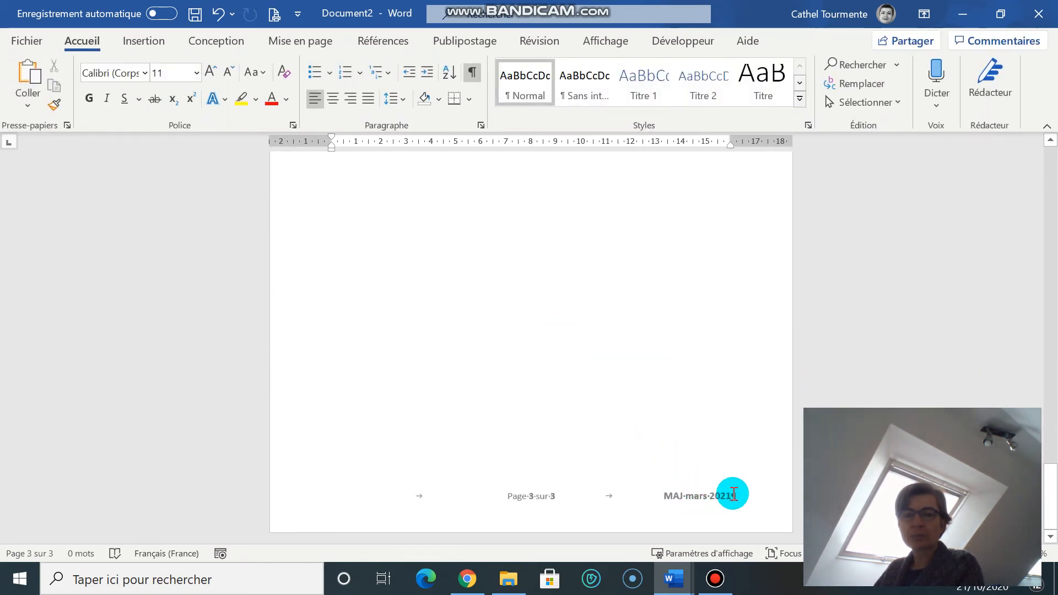
scroll(686, 444, "up", 18)
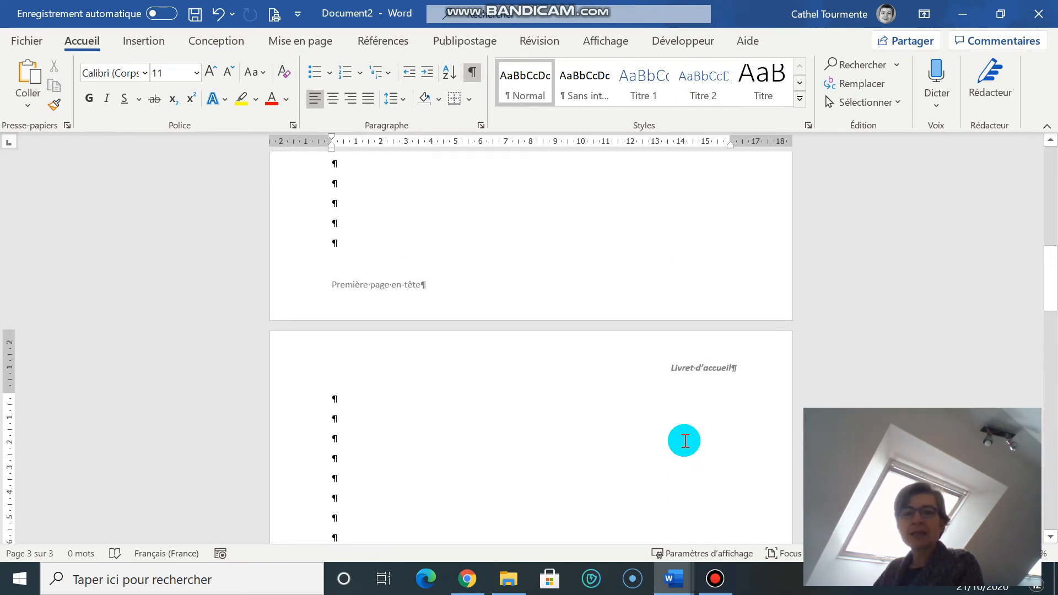
scroll(685, 442, "up", 1)
scroll(475, 357, "down", 9)
scroll(477, 356, "down", 10)
scroll(482, 357, "up", 11)
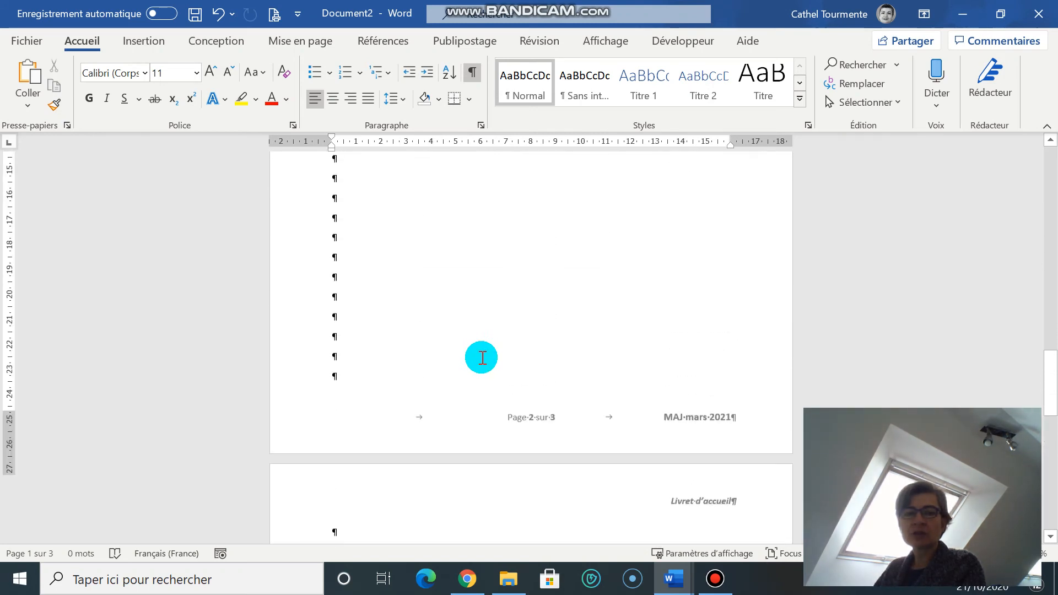
scroll(482, 357, "up", 9)
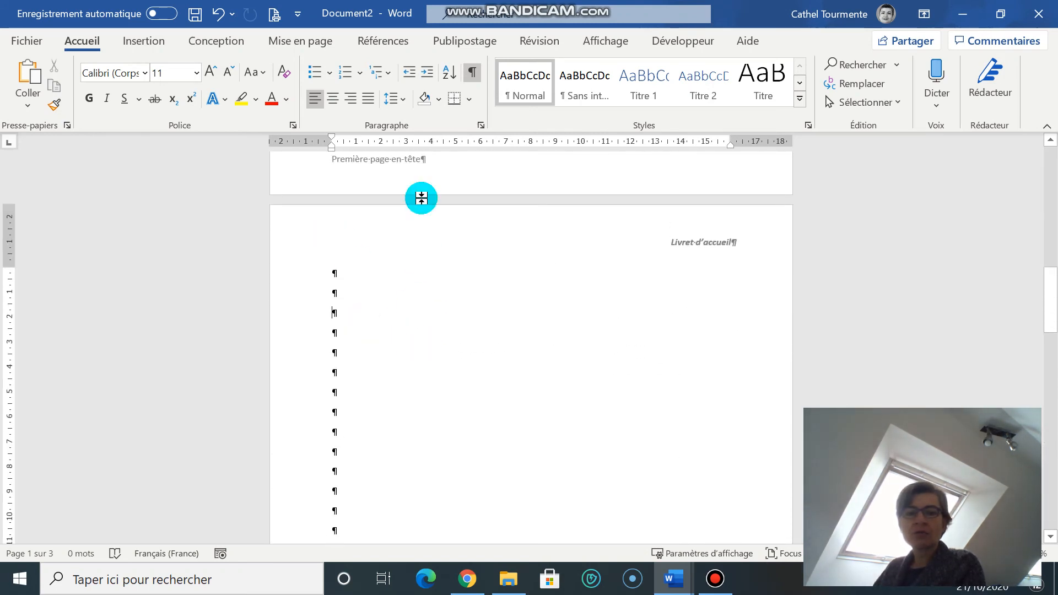
- Insert a page break at the third paragraph of the second page
left_click(143, 42)
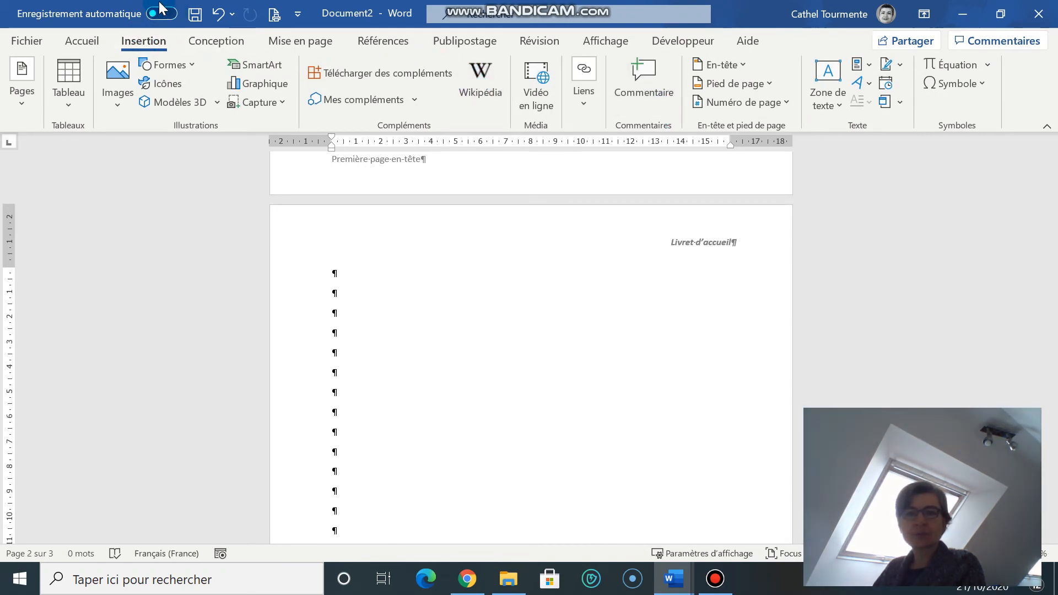
left_click(302, 41)
left_click(221, 66)
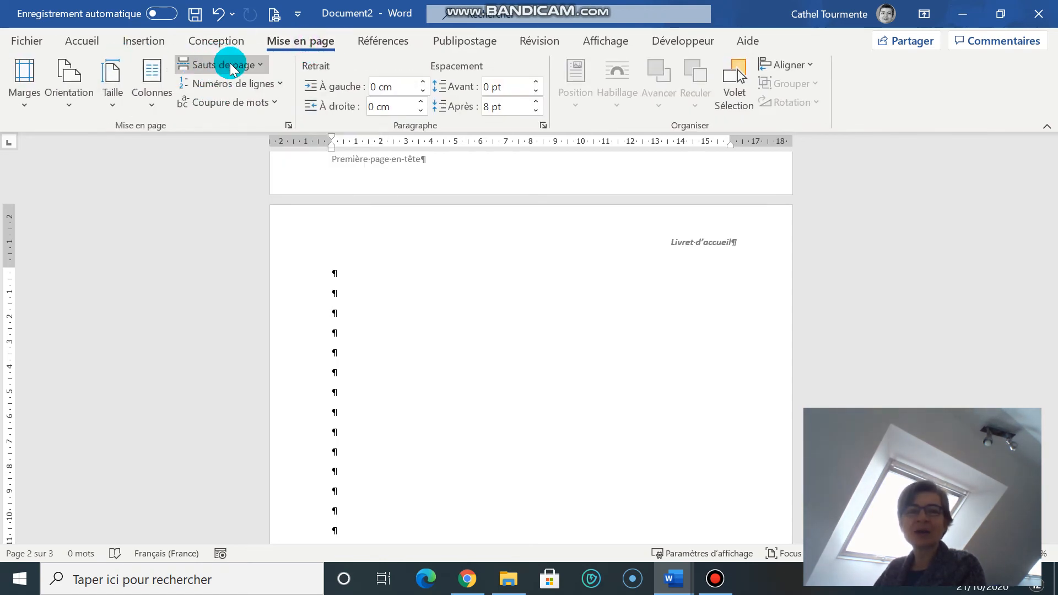
left_click(231, 67)
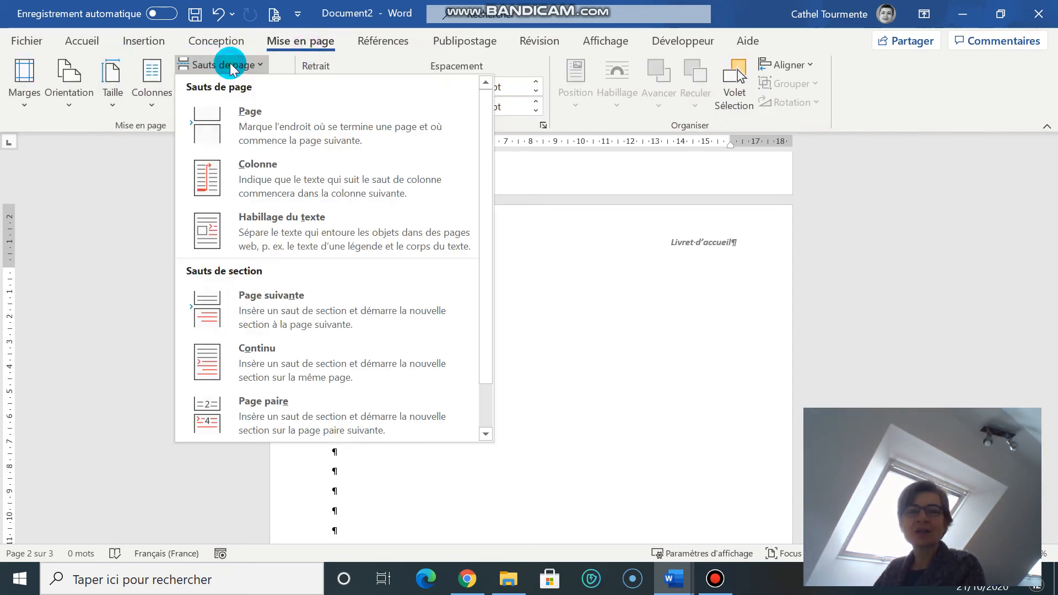
left_click(246, 123)
- Insert a page break at the third paragraph of the fourth page
scroll(422, 359, "down", 5)
scroll(422, 359, "down", 8)
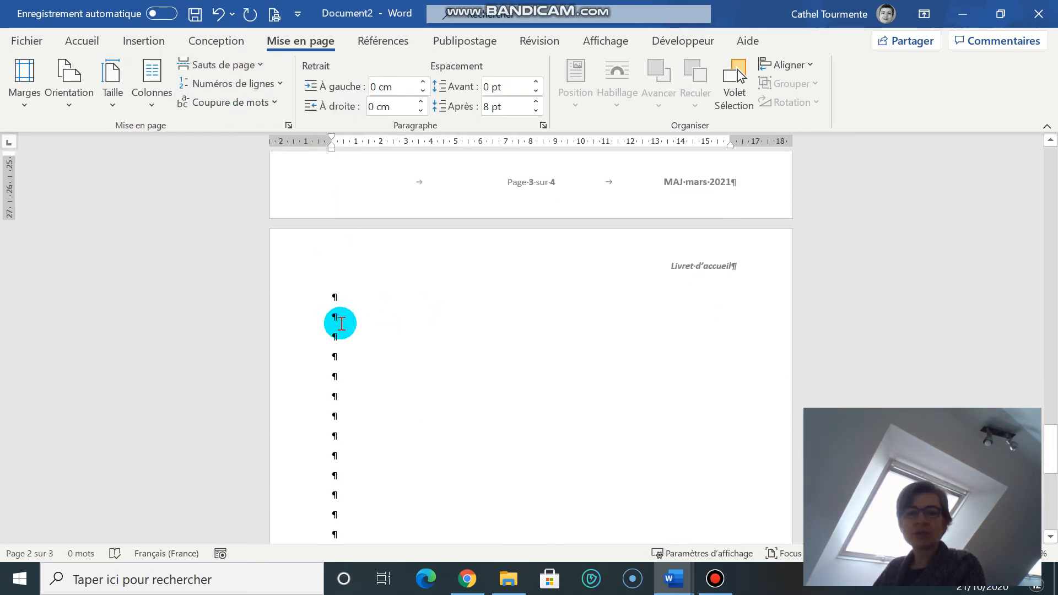
left_click(338, 339)
left_click(227, 69)
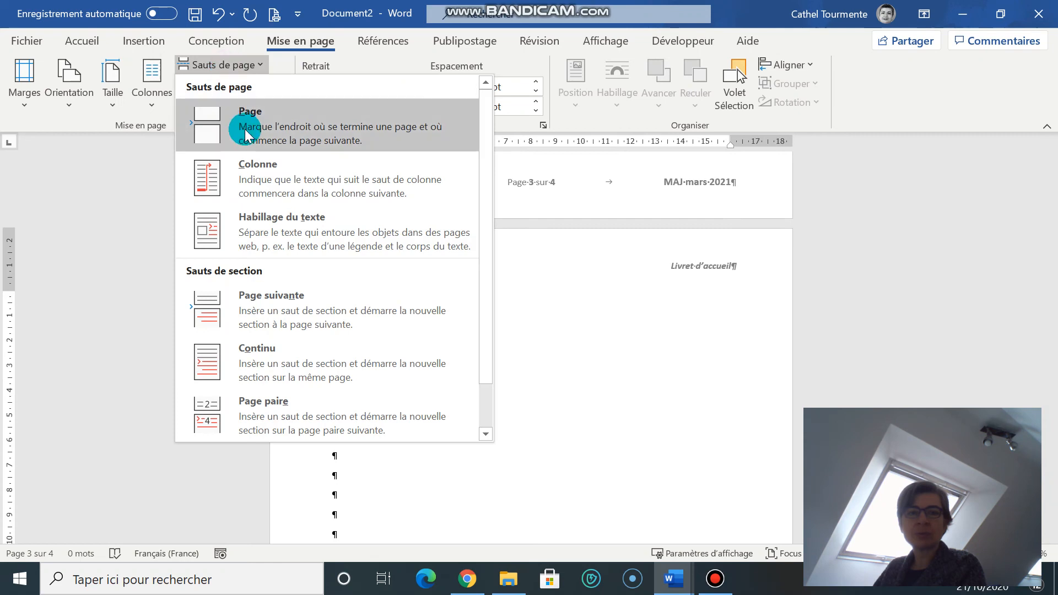
left_click(241, 112)
- Review the page and section break options, the page number command, and the headers and footers of the added pages
scroll(395, 355, "down", 5)
scroll(298, 326, "down", 12)
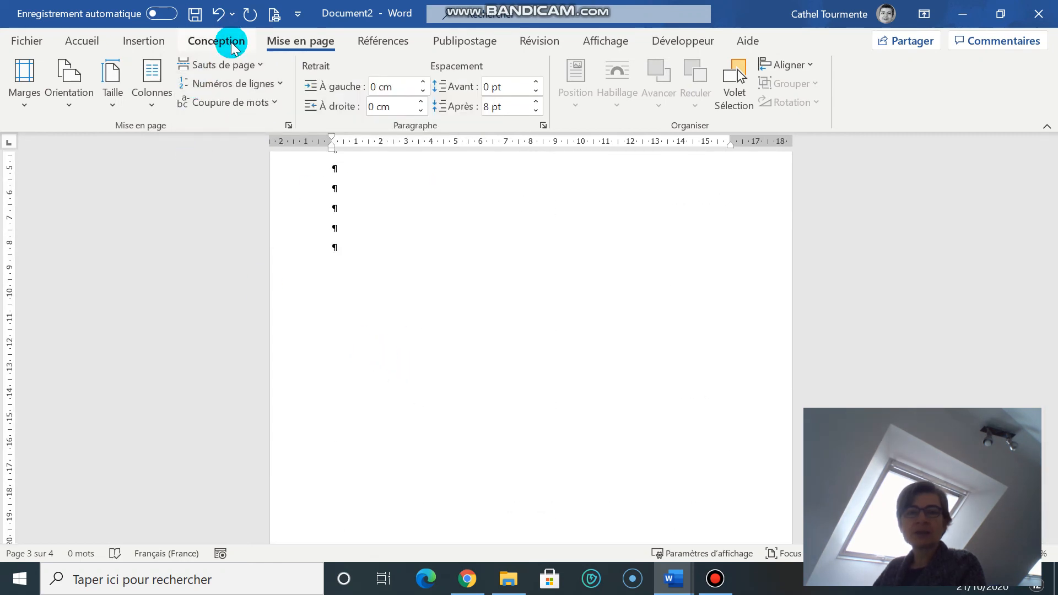
left_click(259, 65)
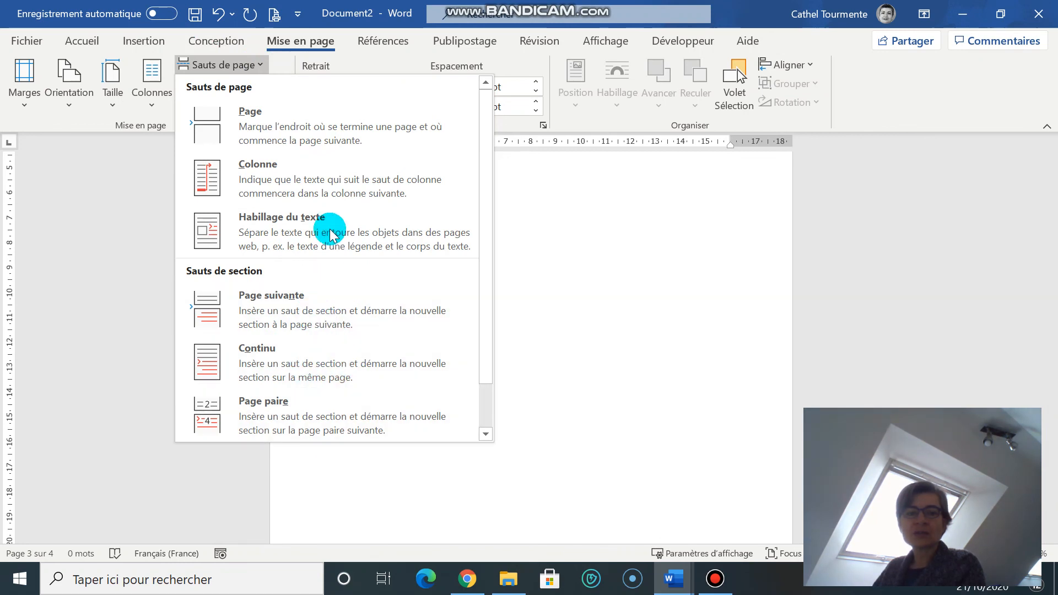
left_click(634, 240)
left_click(373, 212)
left_click(145, 40)
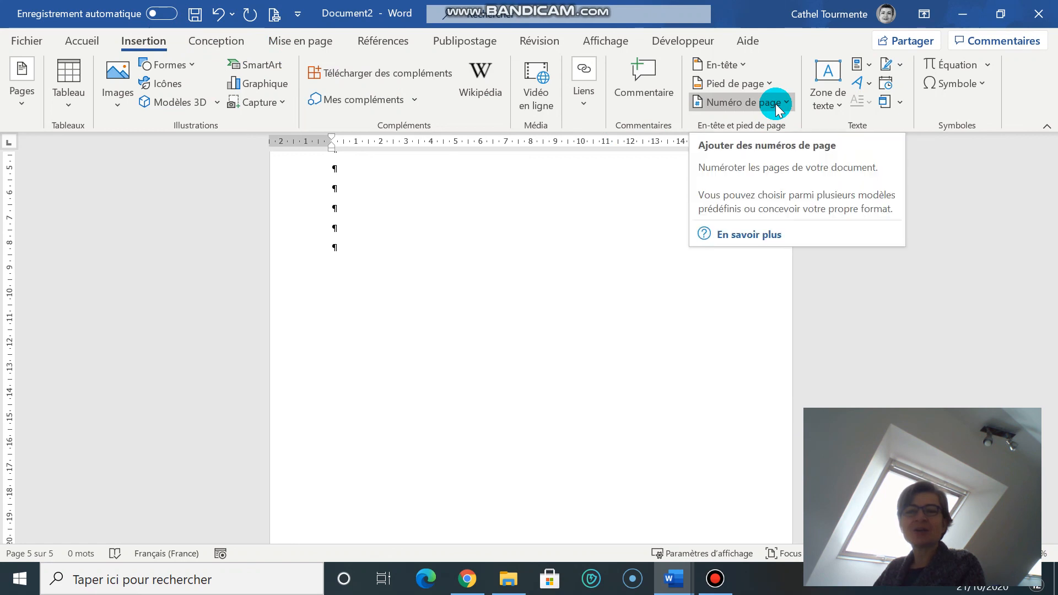
left_click(302, 43)
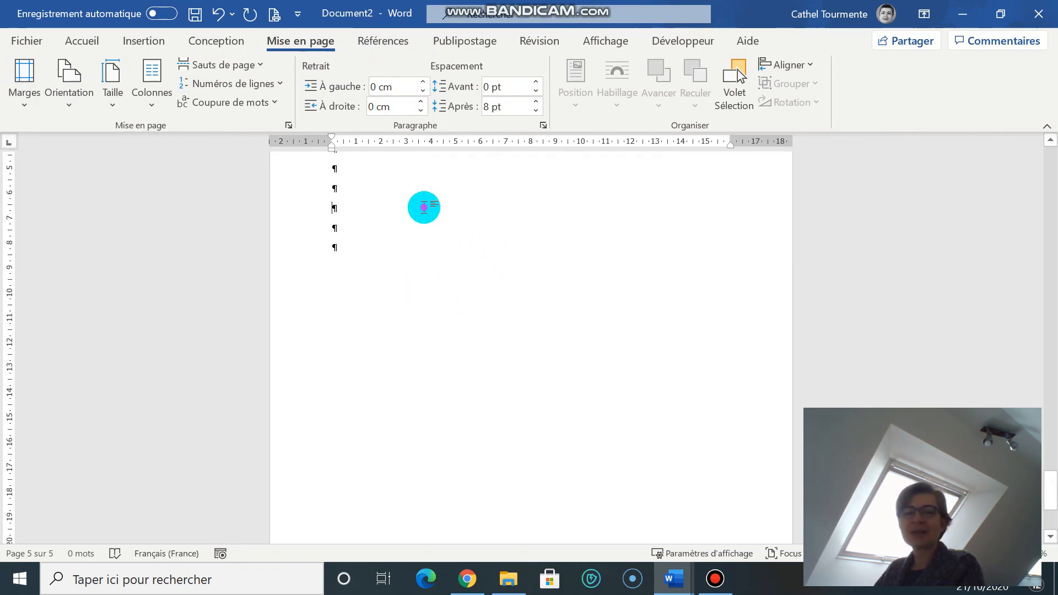
scroll(418, 220, "up", 10)
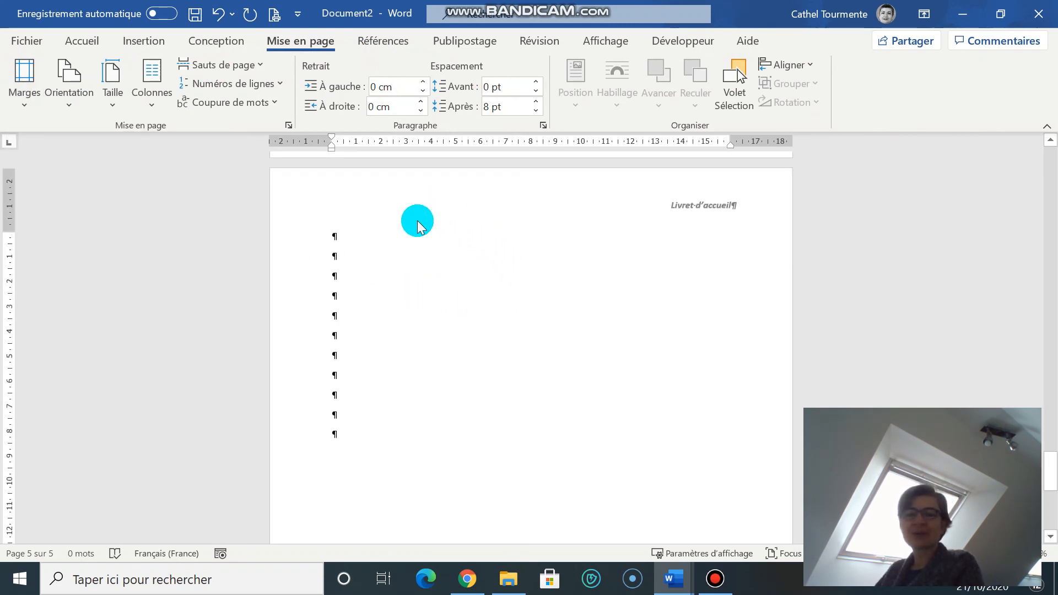
scroll(417, 220, "up", 3)
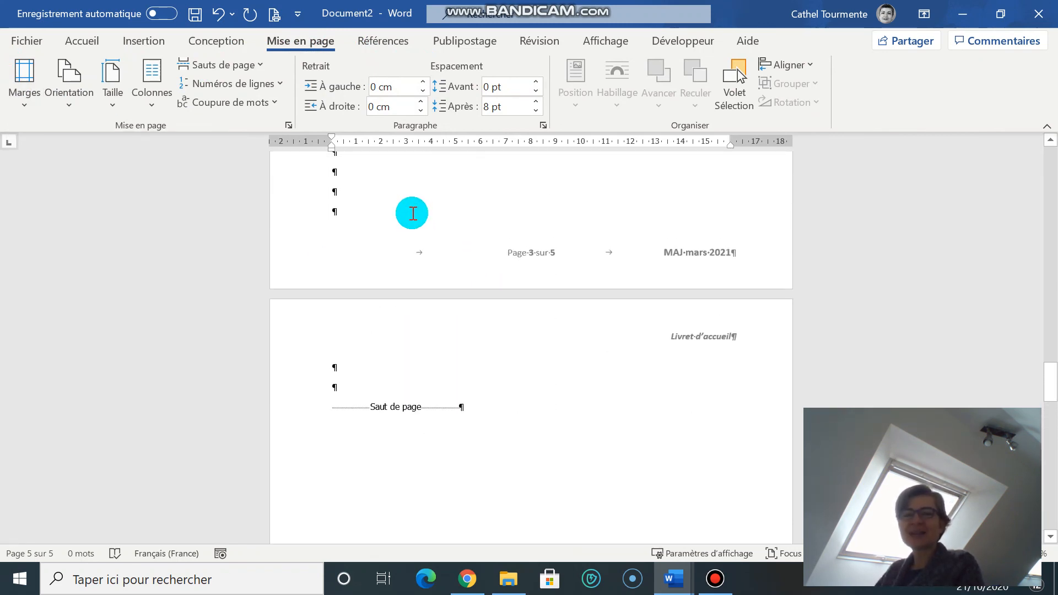